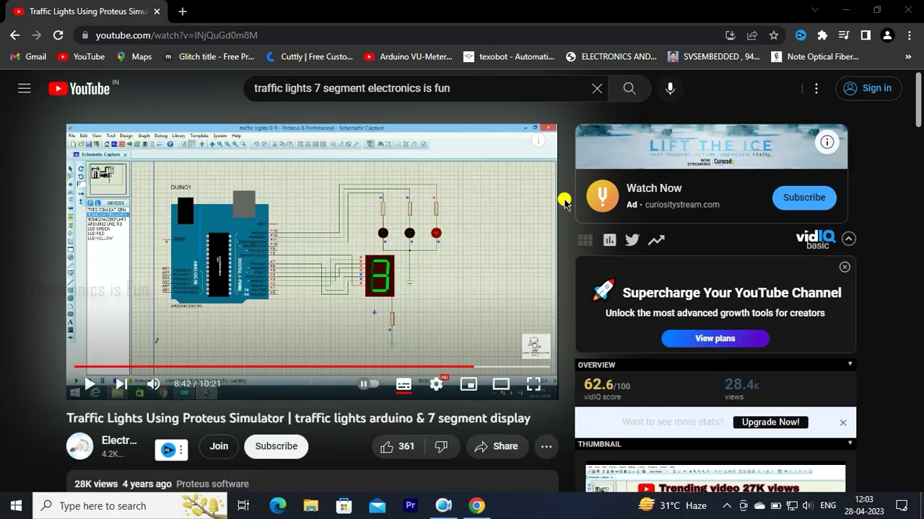
Look over the YouTube reference video's title, view count and full description.
click(318, 92)
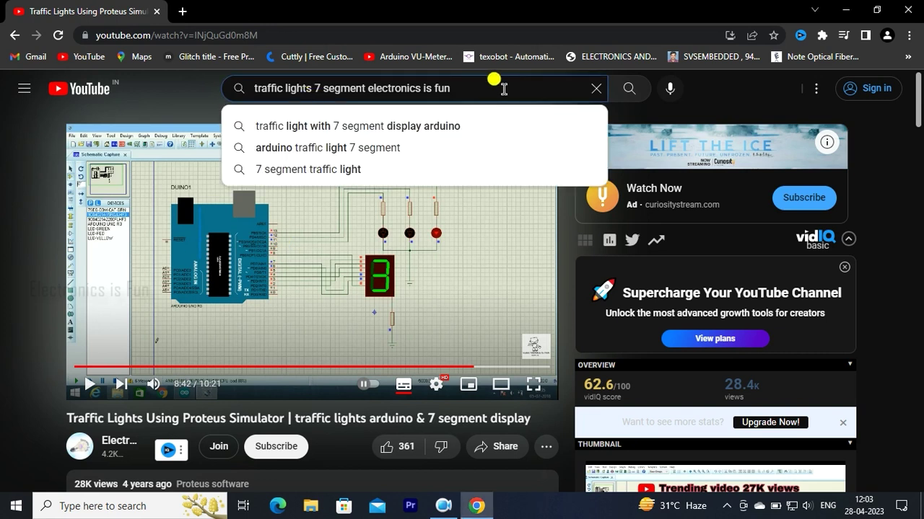
scroll(217, 407, down, 1)
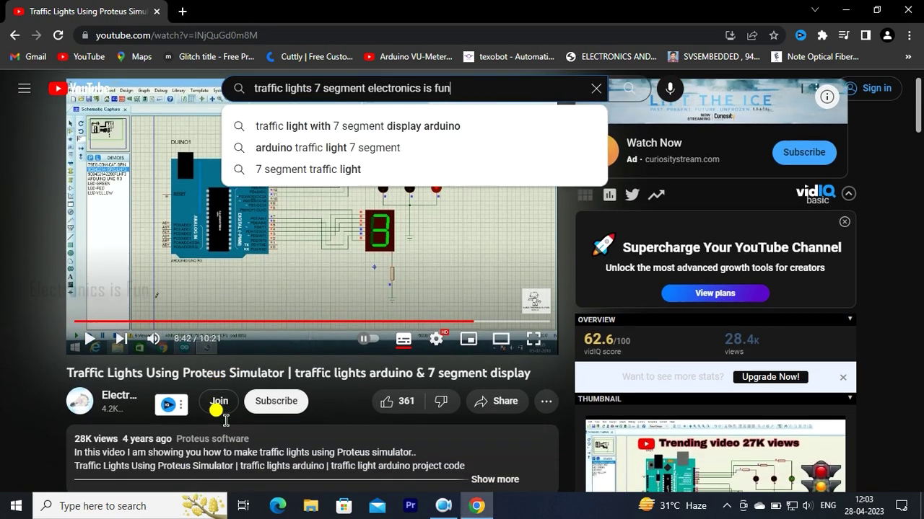
drag(64, 358, 286, 357)
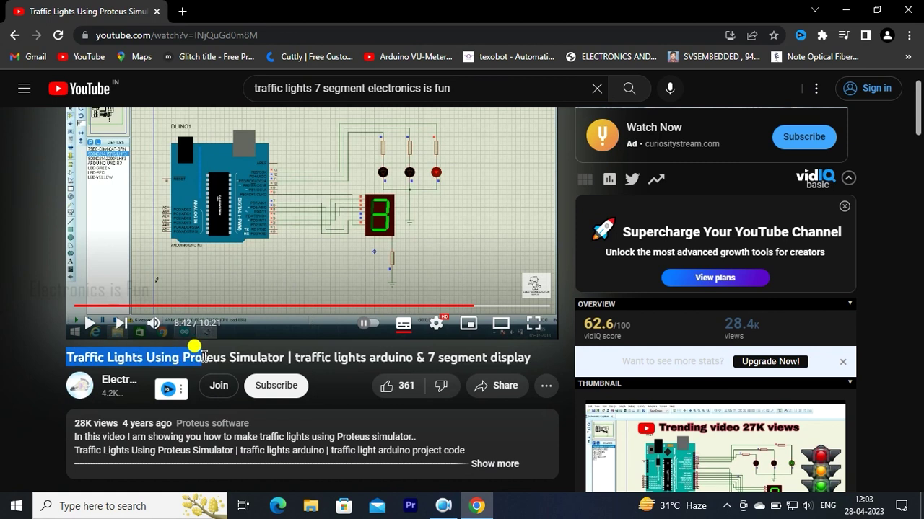
click(40, 385)
scroll(40, 380, down, 1)
drag(73, 349, 117, 350)
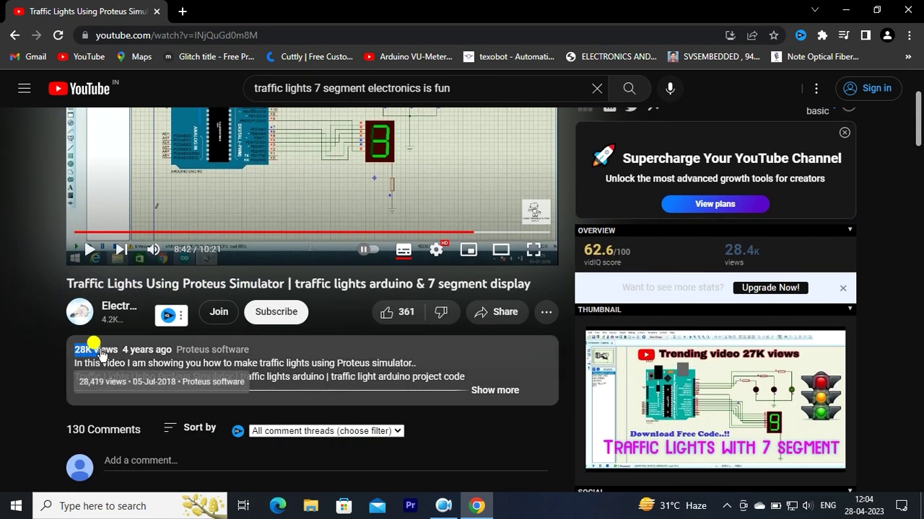
click(123, 354)
click(42, 355)
scroll(43, 349, down, 3)
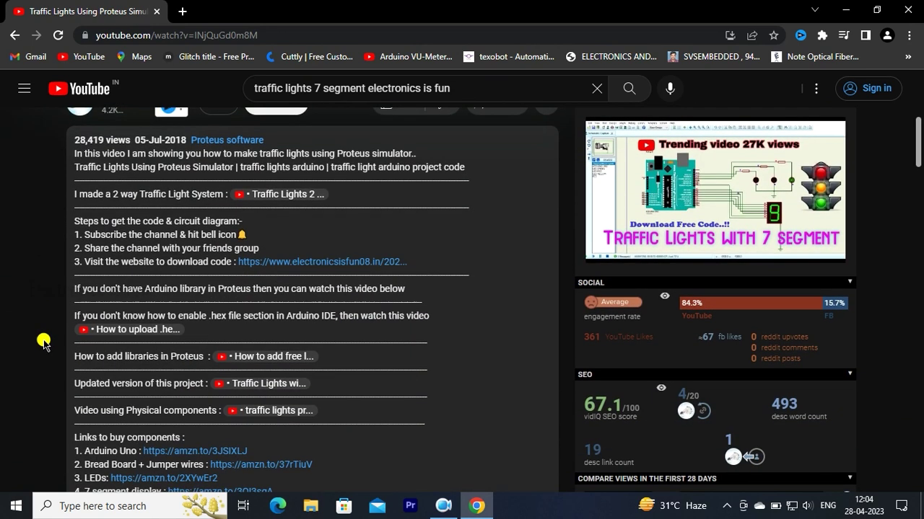
scroll(43, 345, up, 5)
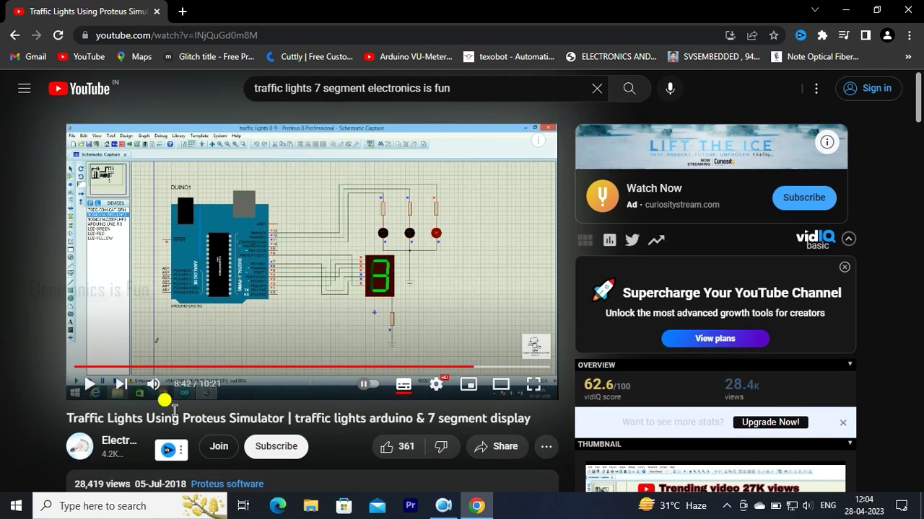
drag(287, 417, 182, 417)
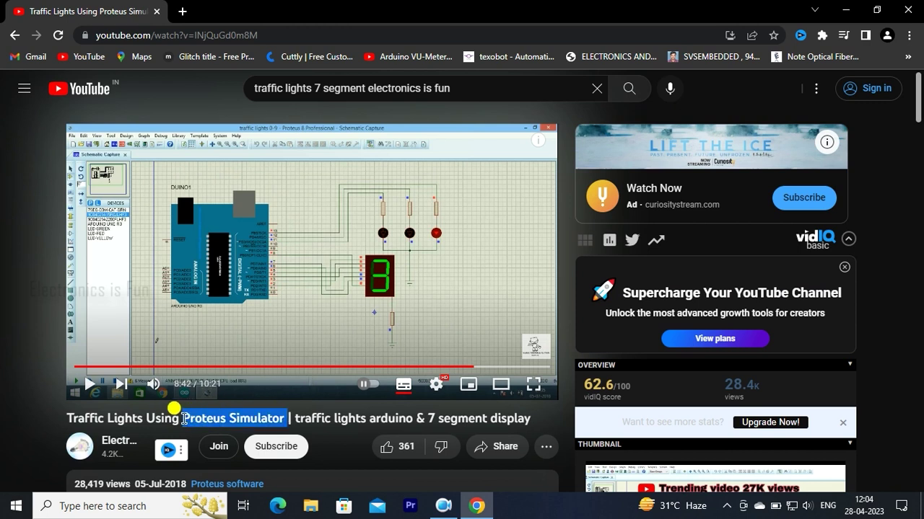
click(31, 393)
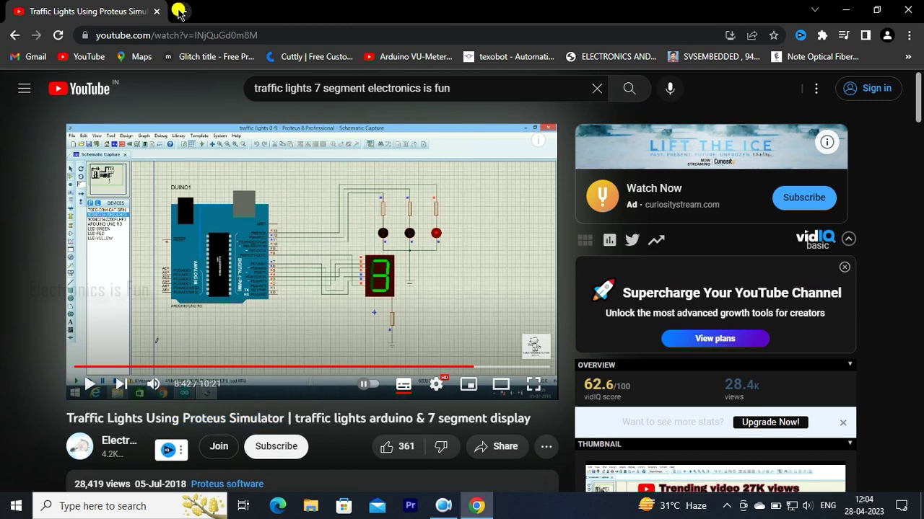
Go to tinkercad.com in a new tab and create a new Circuit design from the dashboard.
click(178, 11)
text(tinker)
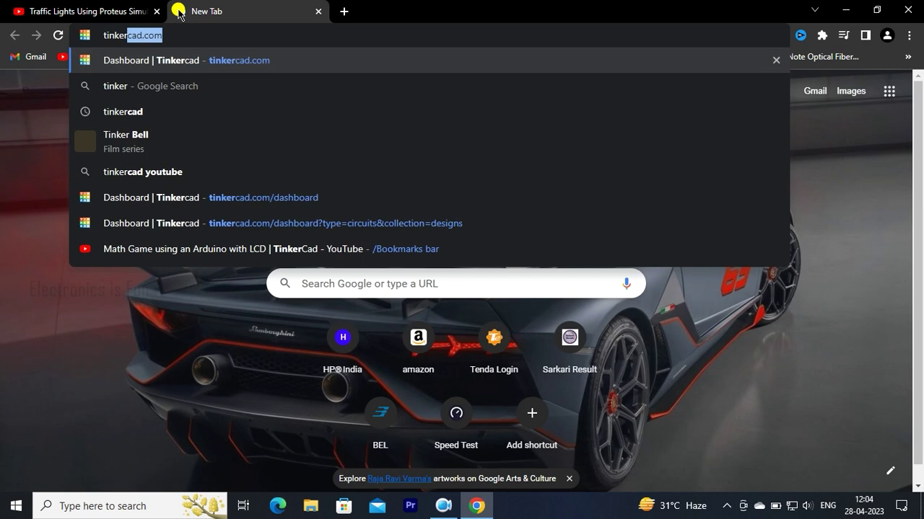
key(Right)
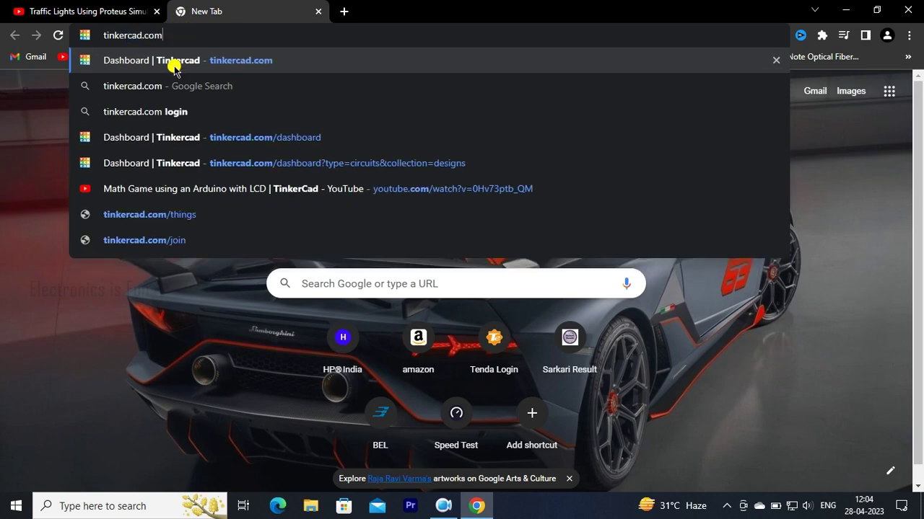
click(174, 66)
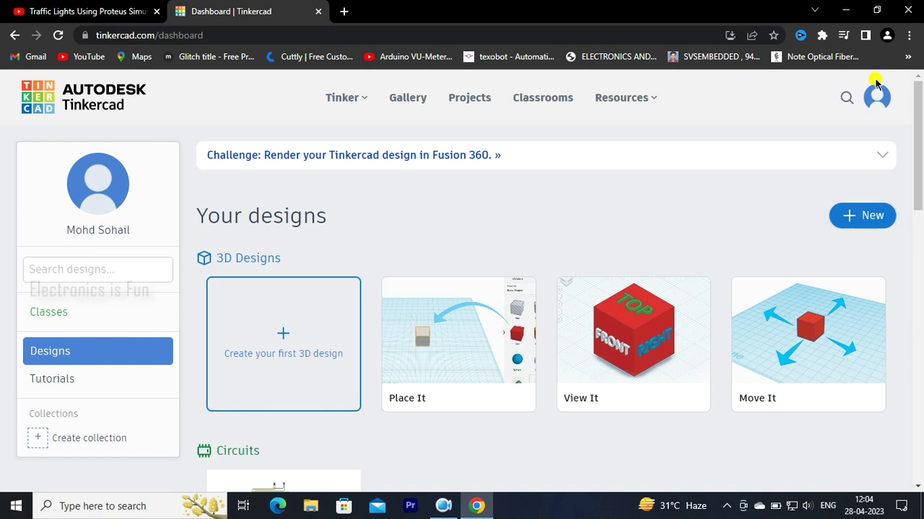
click(850, 230)
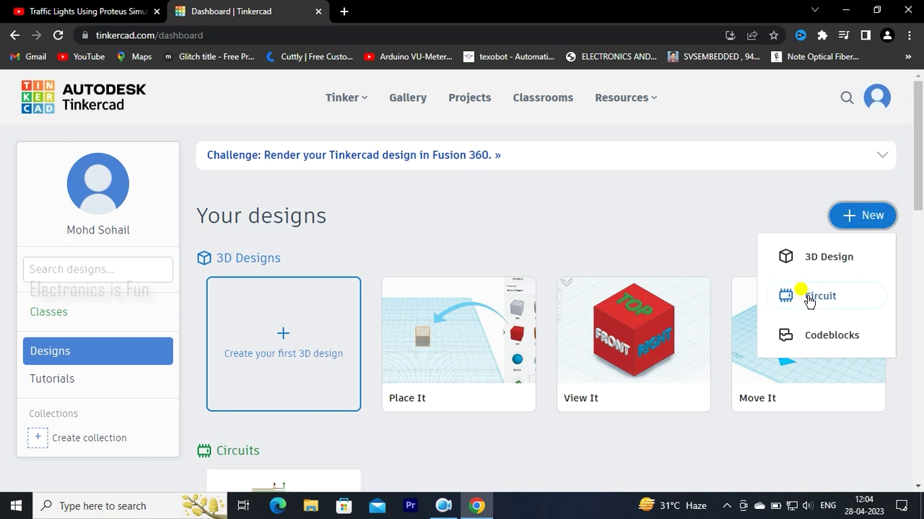
click(807, 295)
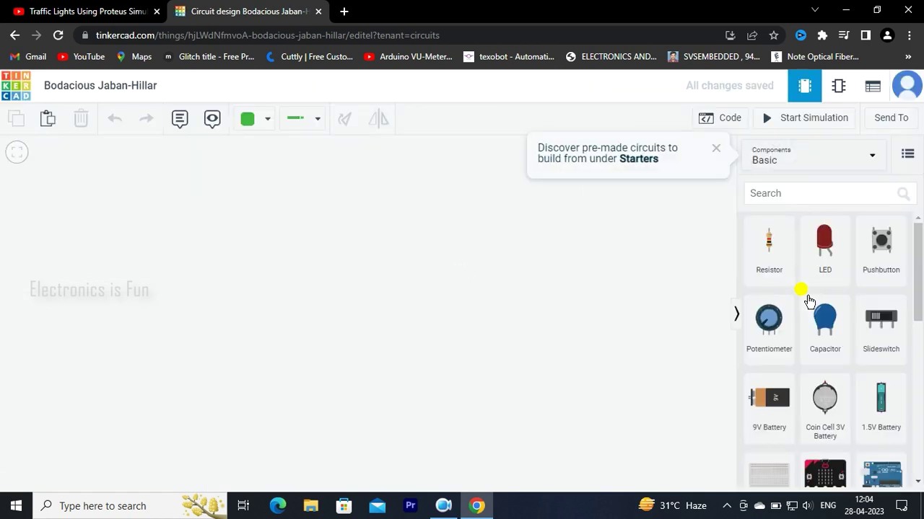
Place the first (red) LED near the top of the canvas and flip it horizontally.
click(715, 149)
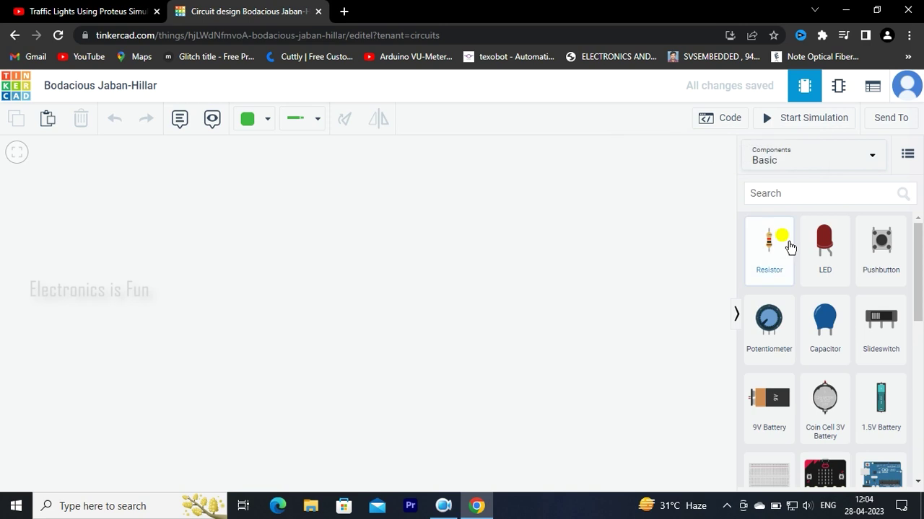
click(820, 239)
drag(823, 256, 320, 181)
click(548, 243)
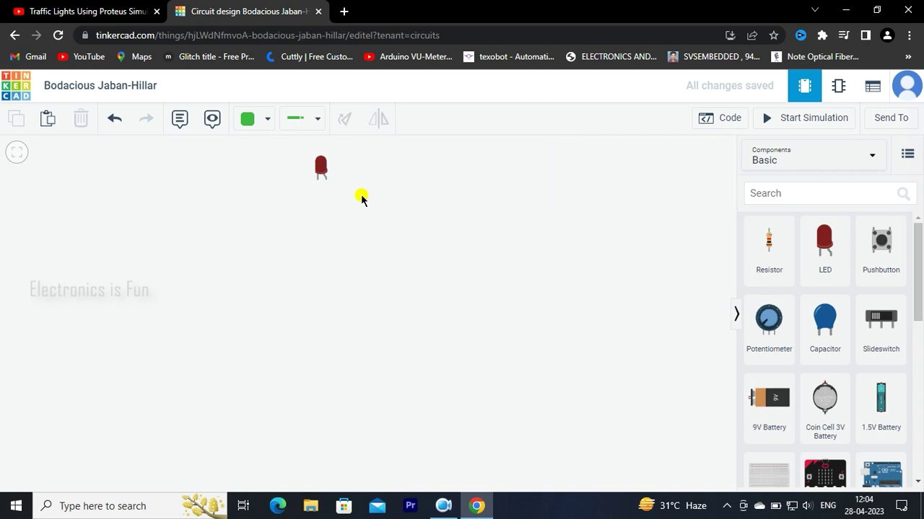
click(320, 168)
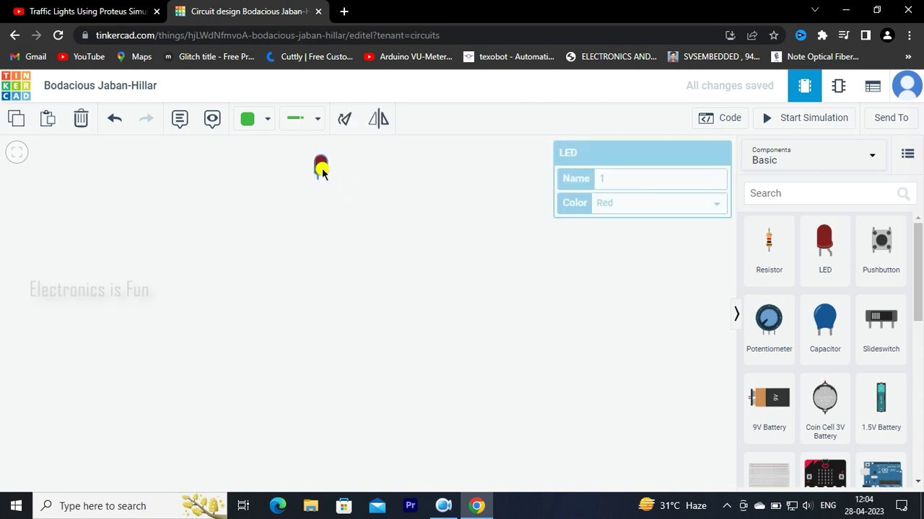
click(379, 118)
click(406, 223)
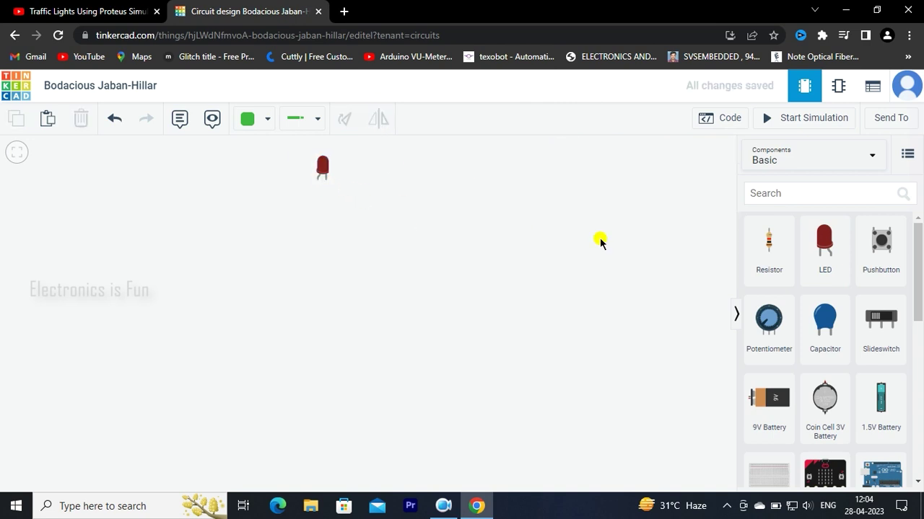
Add a second flipped LED to the right of the red one and make it Yellow.
drag(808, 263, 390, 181)
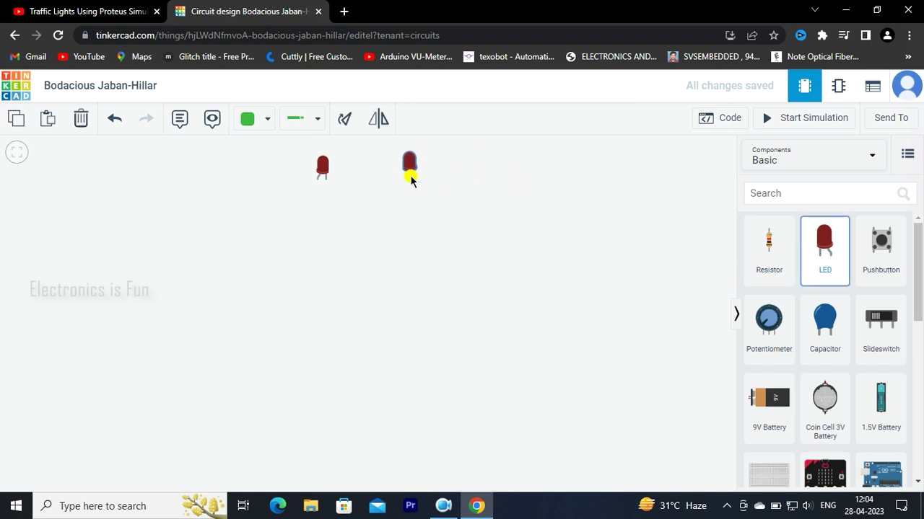
click(378, 119)
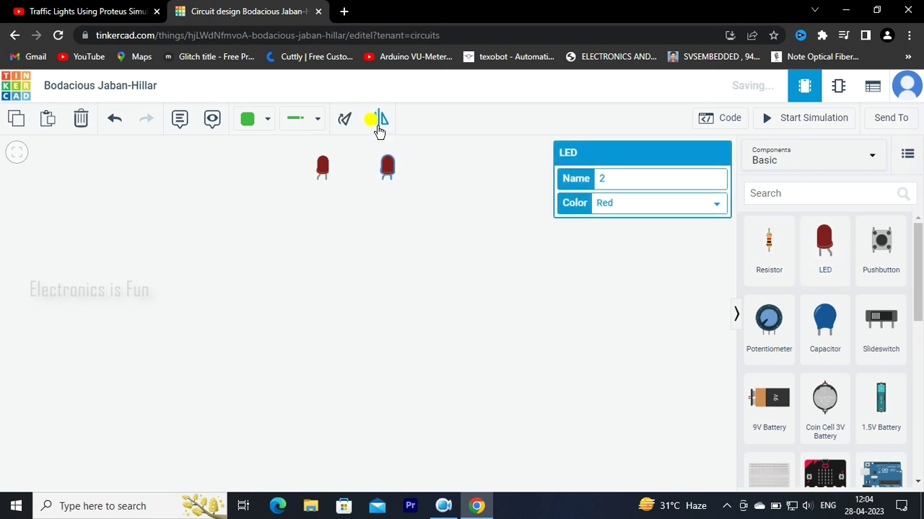
click(622, 202)
click(623, 233)
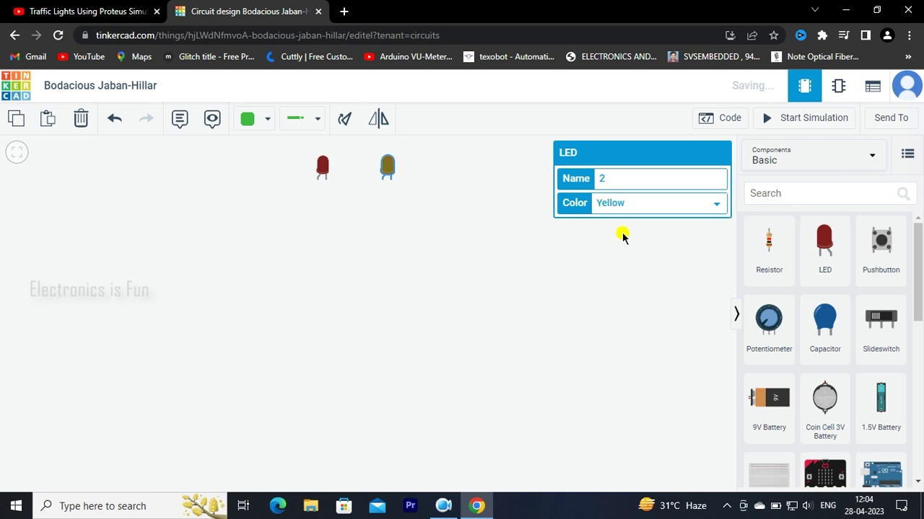
click(474, 275)
Add a third flipped LED to the right of the yellow one and make it Green.
drag(814, 252, 437, 178)
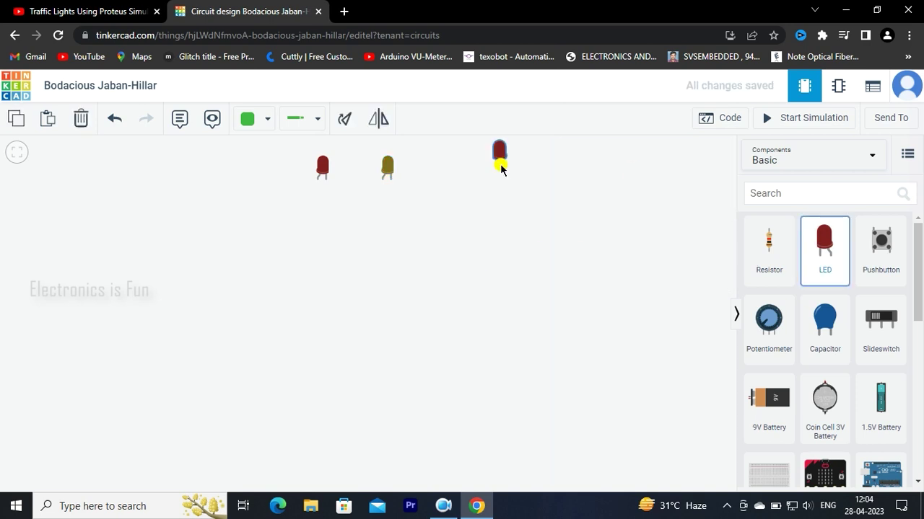
click(378, 119)
click(608, 203)
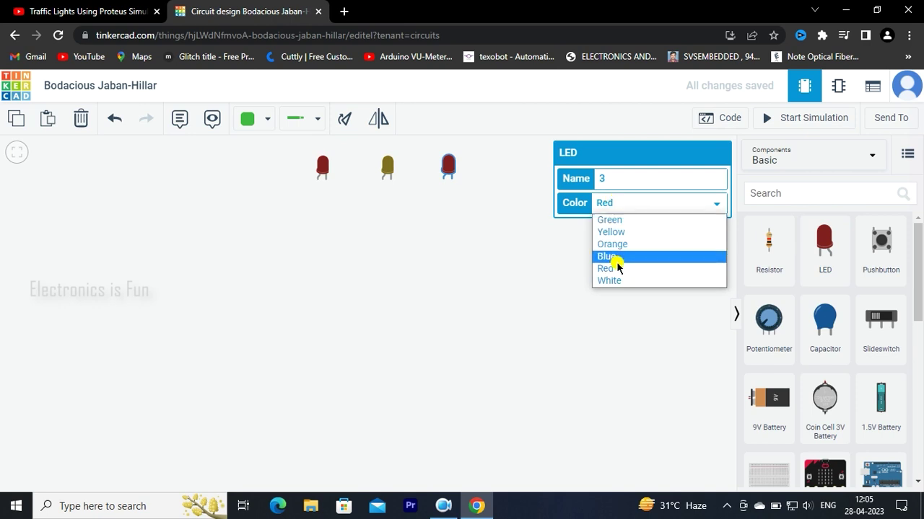
click(610, 220)
click(472, 267)
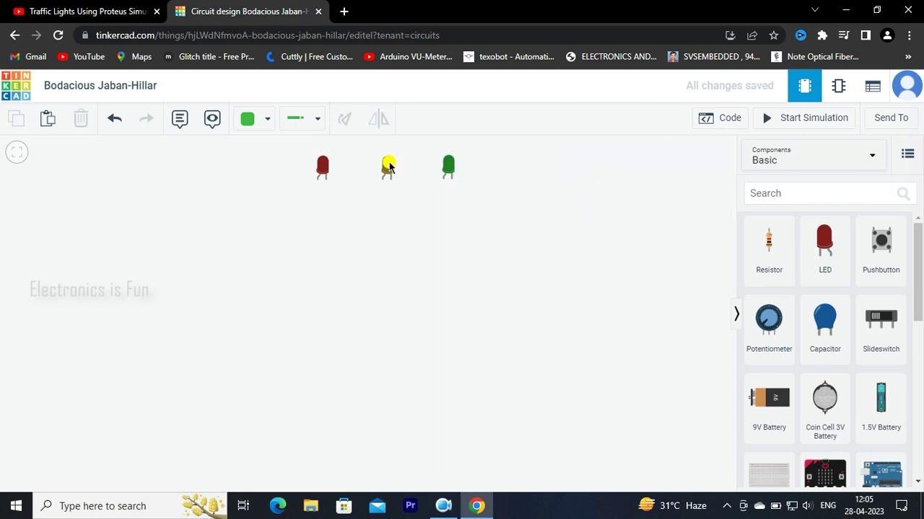
click(388, 166)
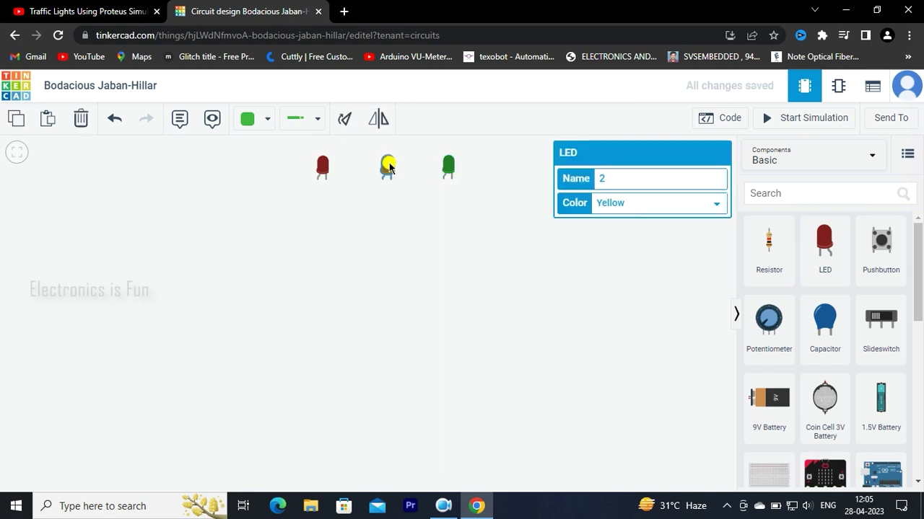
click(429, 278)
Place a resistor below the red LED and set its resistance to 220 Ω.
drag(772, 254, 317, 211)
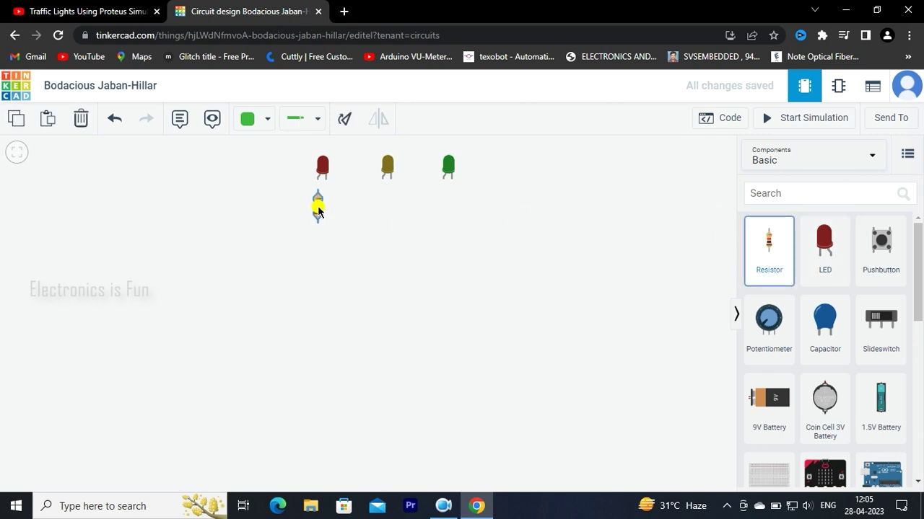
click(729, 206)
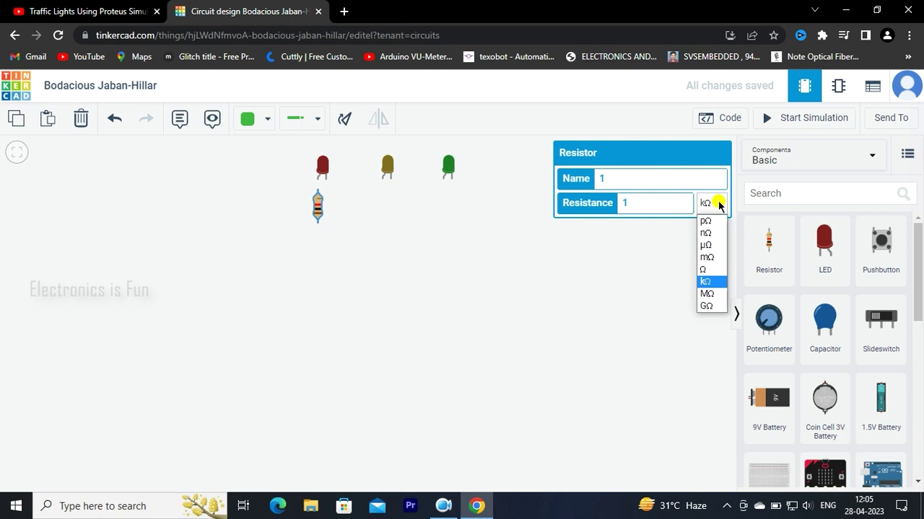
click(702, 268)
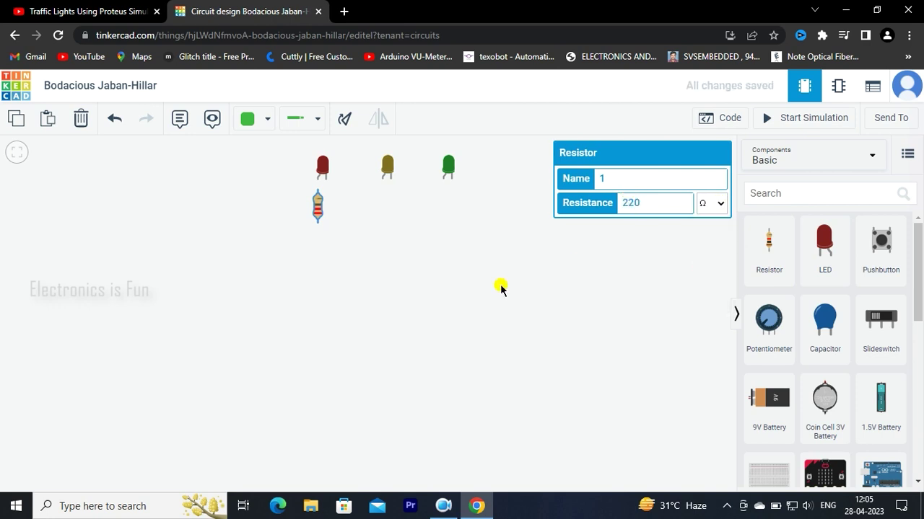
click(476, 295)
Copy the 220 Ω resistor and paste two copies below the yellow and green LEDs.
click(319, 211)
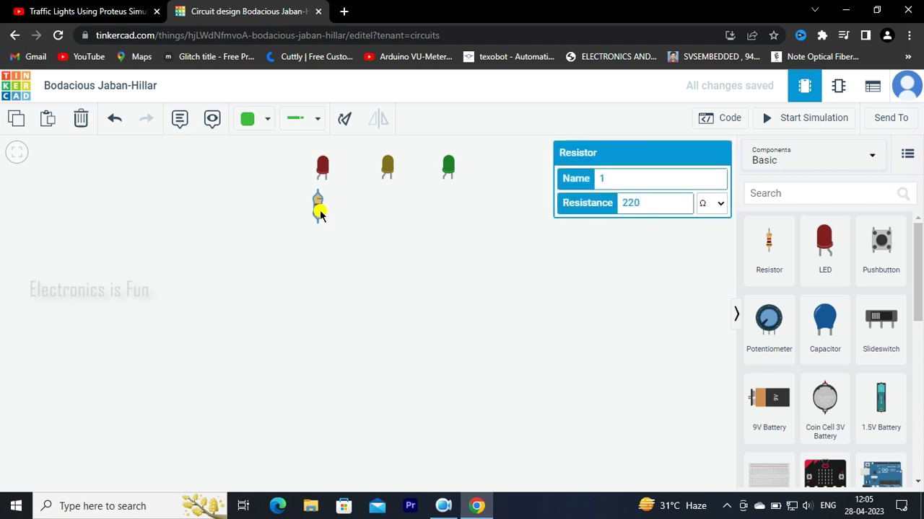
key(ctrl+c)
key(ctrl+v)
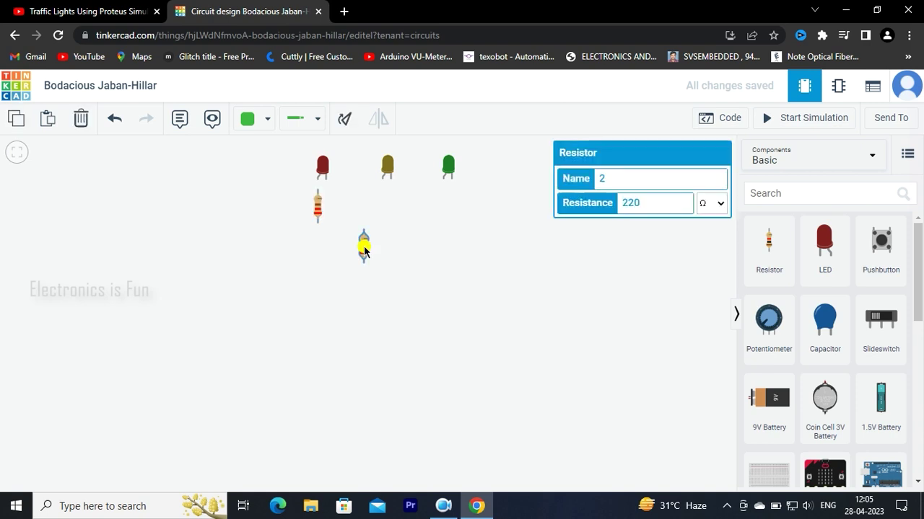
click(382, 208)
key(ctrl+v)
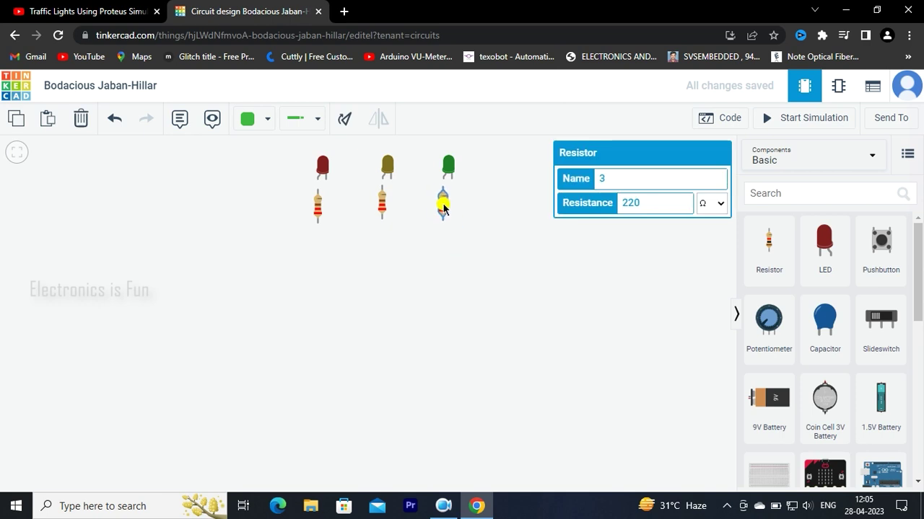
click(444, 208)
click(496, 233)
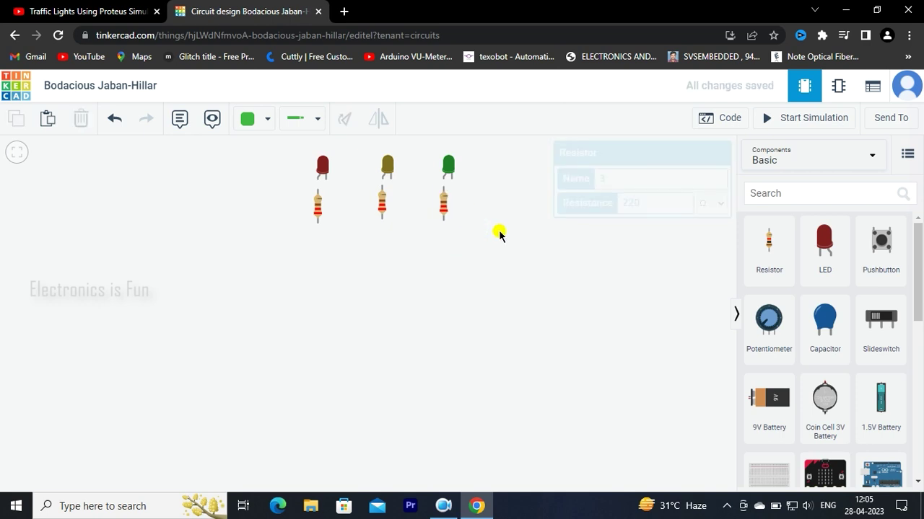
Search '7 se', place the 7 Segment Display on the canvas, and set Common to Cathode.
click(783, 195)
text(7 )
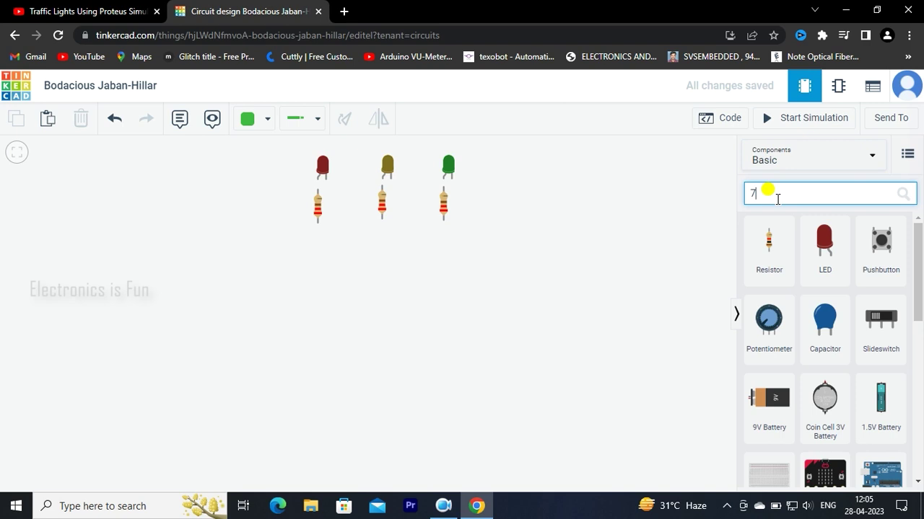
text(se)
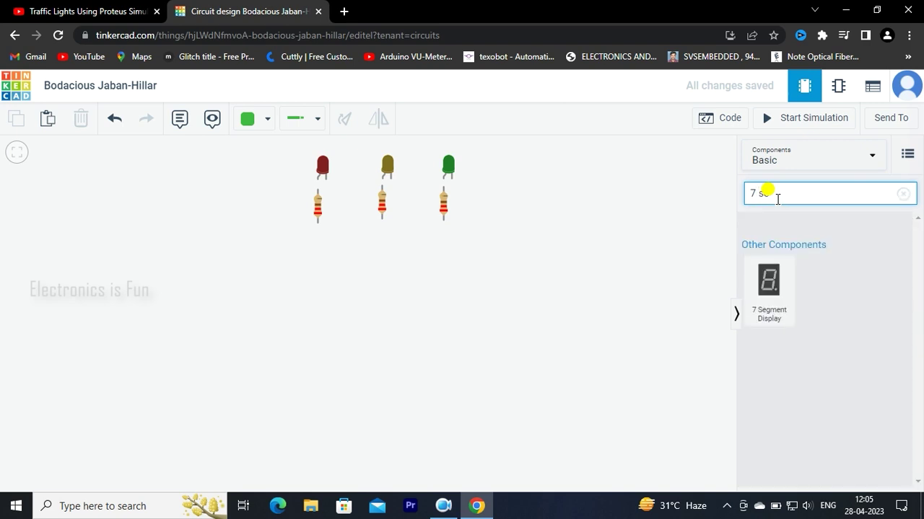
click(757, 307)
drag(761, 301, 599, 345)
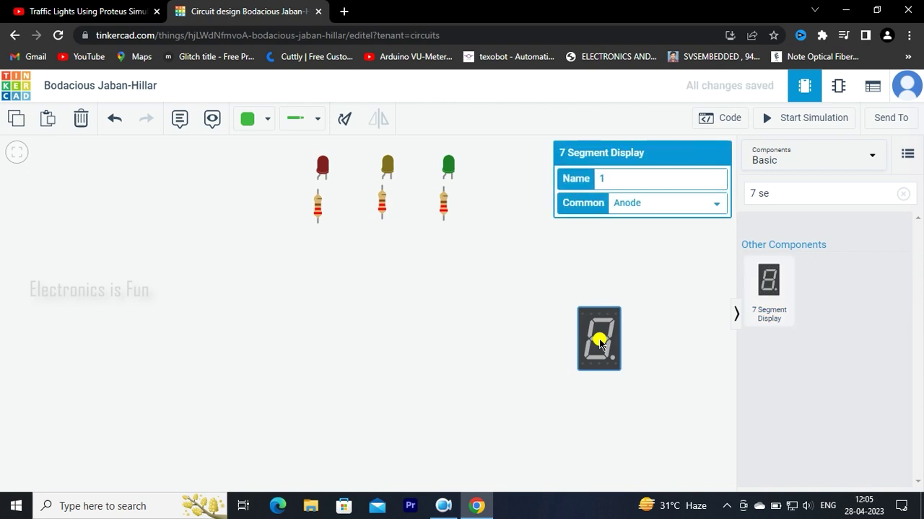
drag(598, 339, 599, 365)
click(618, 203)
click(623, 229)
click(662, 300)
click(768, 192)
click(896, 197)
Place an Arduino Uno R3 at the left, rotated upright with USB on top, and move the display lower-left.
scroll(810, 289, down, 2)
mouse_move(868, 409)
mouse_down()
mouse_move(593, 387)
mouse_move(166, 379)
mouse_up()
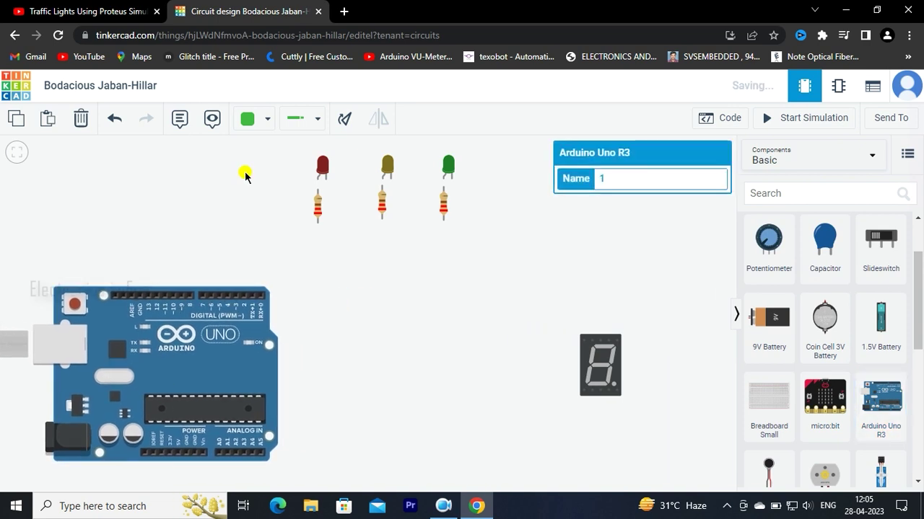
click(342, 119)
click(342, 119)
click(342, 119)
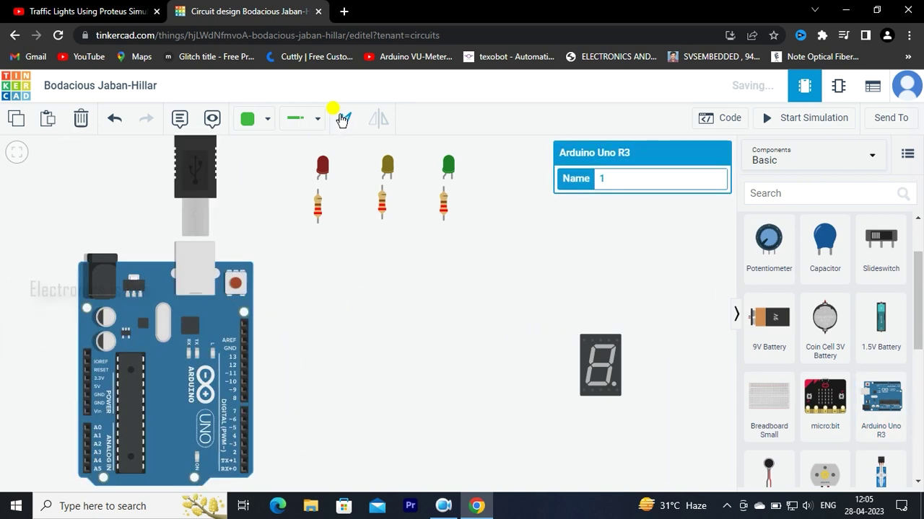
drag(166, 348, 101, 308)
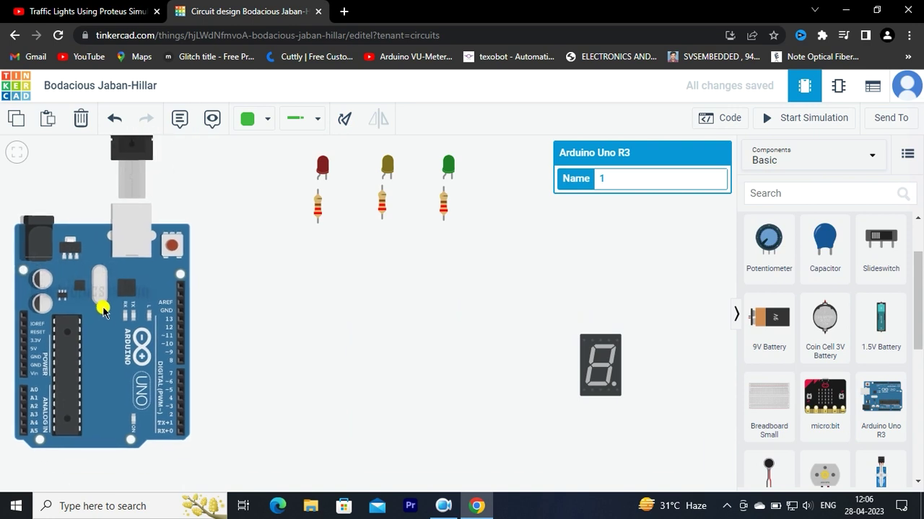
click(319, 389)
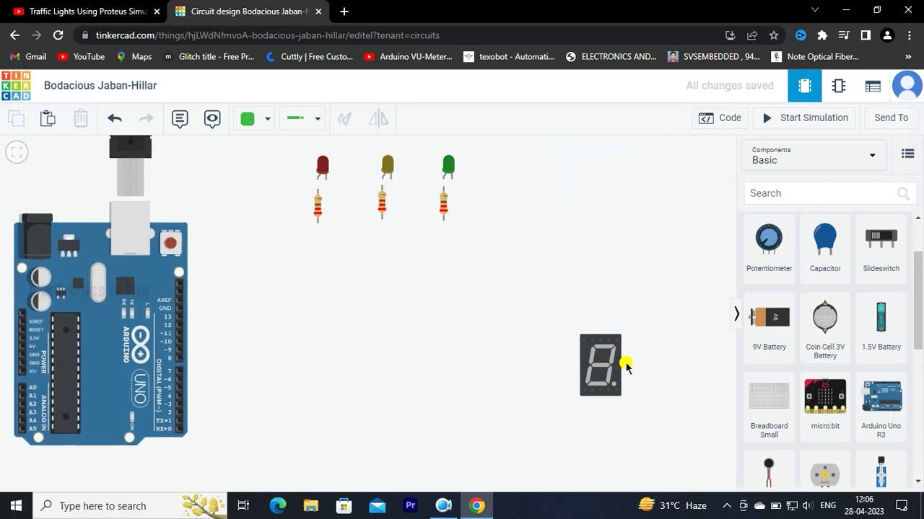
drag(620, 368, 381, 433)
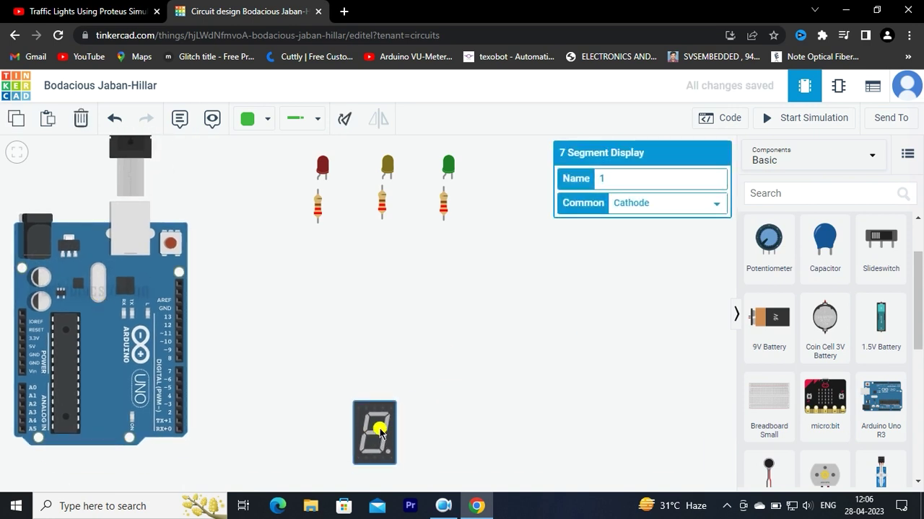
Shift the Arduino up-left and wire the red and yellow LED anodes to their resistors.
drag(120, 320, 113, 303)
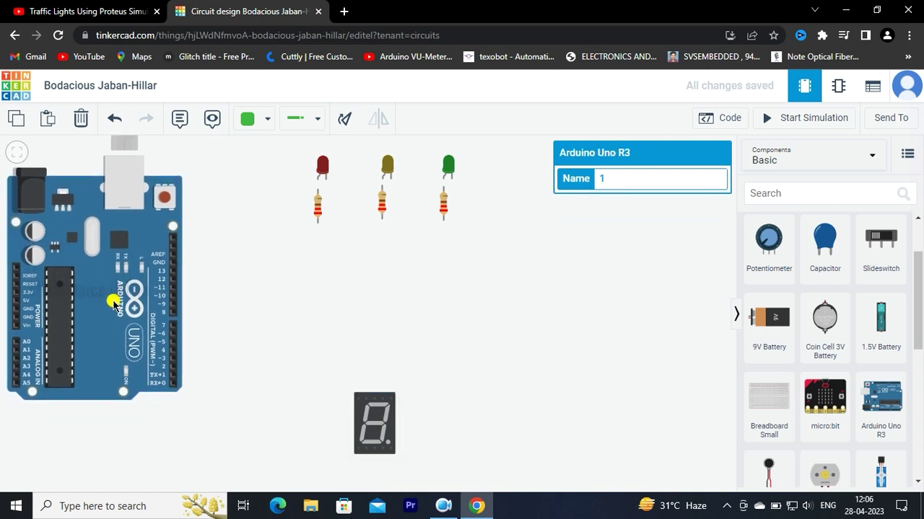
click(252, 323)
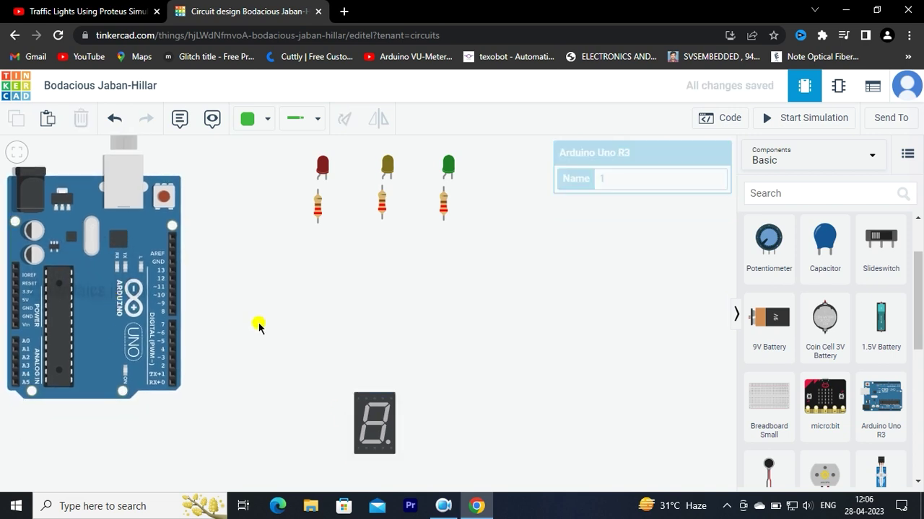
click(318, 186)
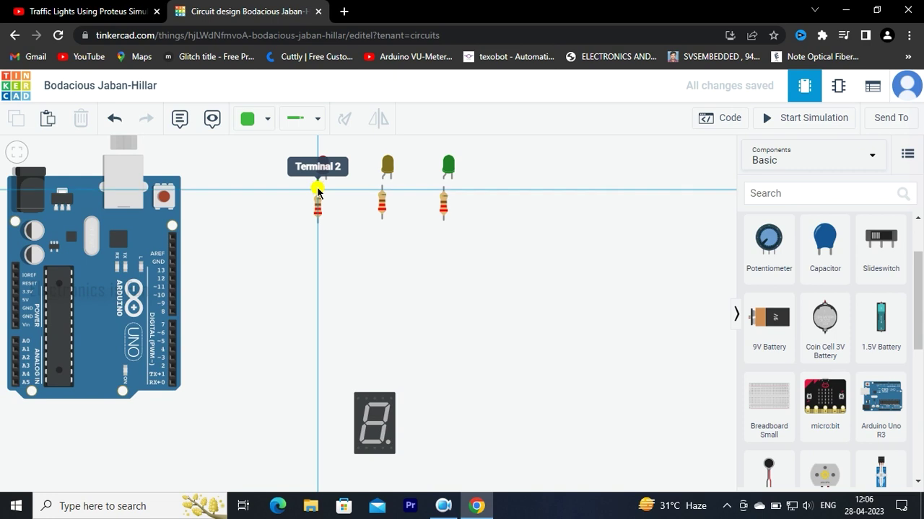
click(318, 190)
click(383, 178)
click(384, 187)
click(418, 266)
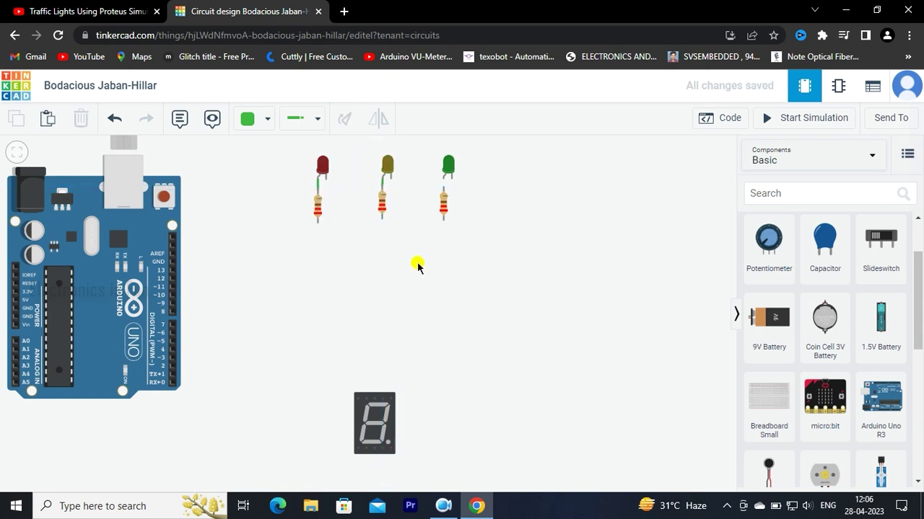
Confirm the resistors are 220 Ω and wire the green LED's anode to its resistor.
click(382, 207)
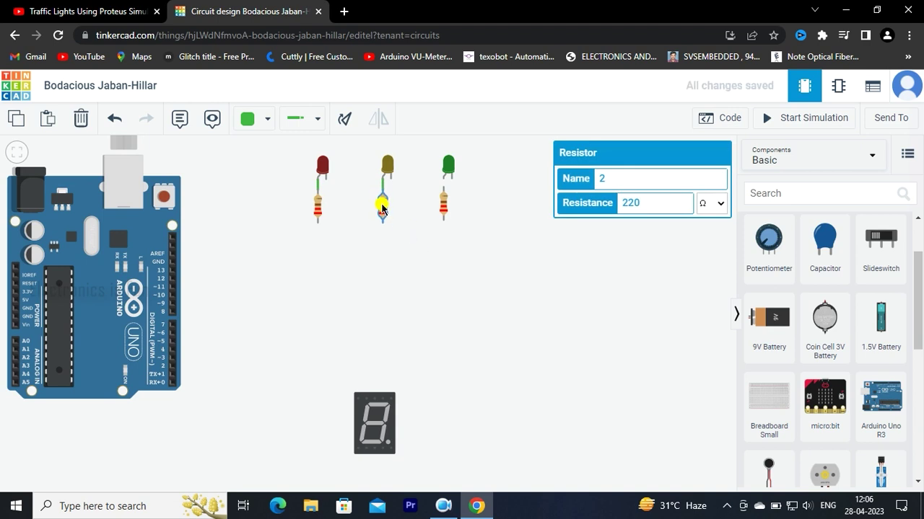
click(422, 230)
click(443, 207)
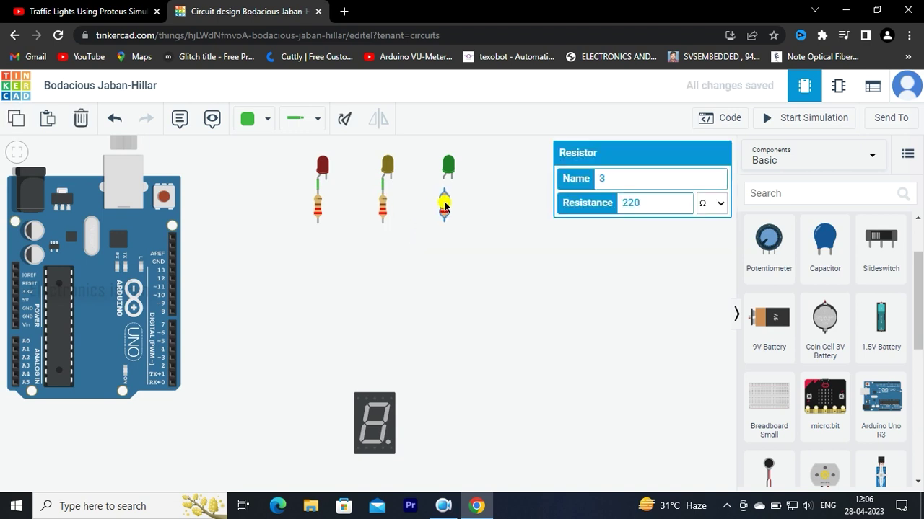
click(444, 177)
click(444, 189)
click(495, 246)
click(443, 202)
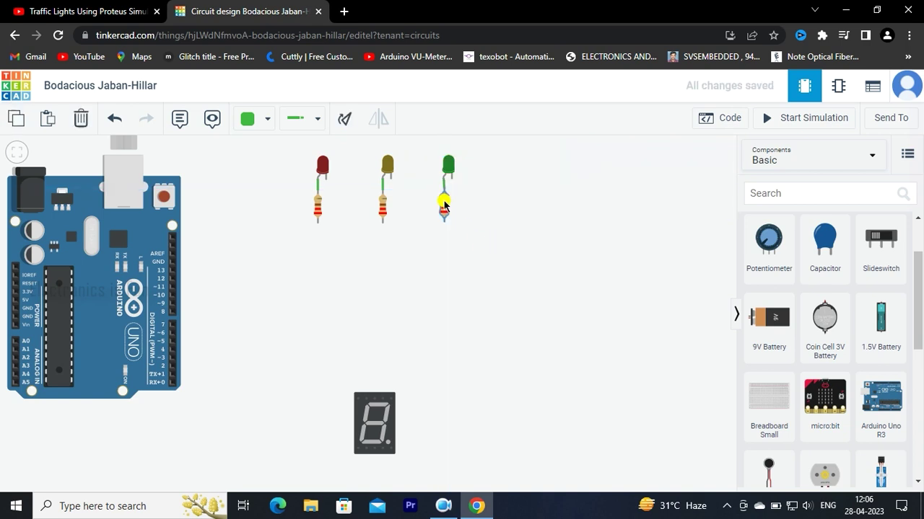
click(480, 248)
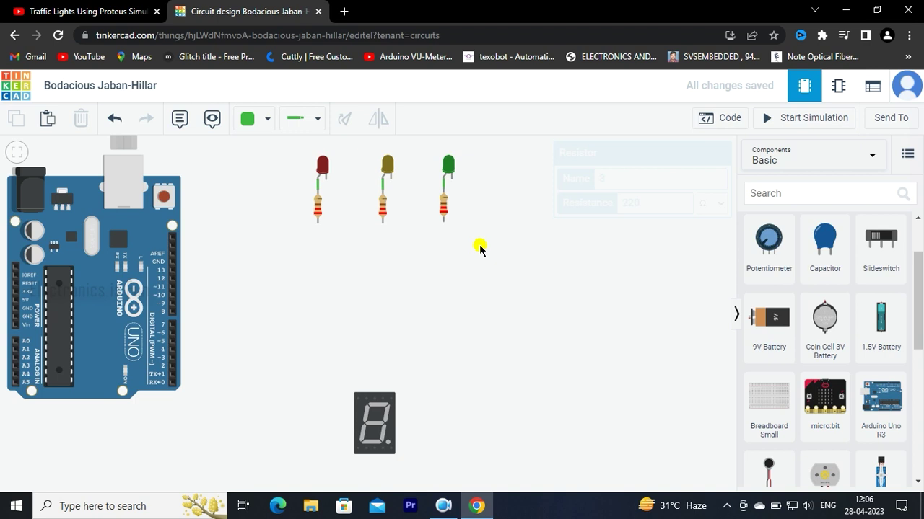
Wire the Arduino GND pin to the red LED's cathode and bend the wire into an L.
click(174, 263)
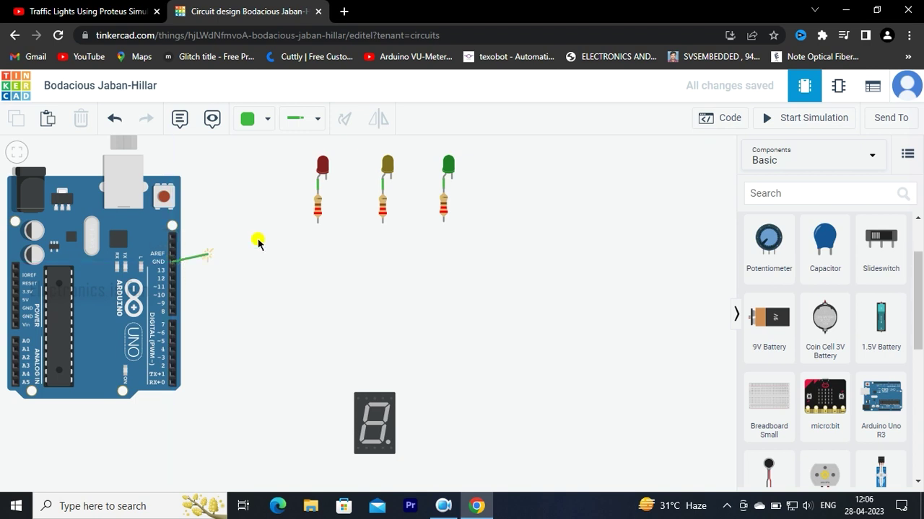
click(325, 186)
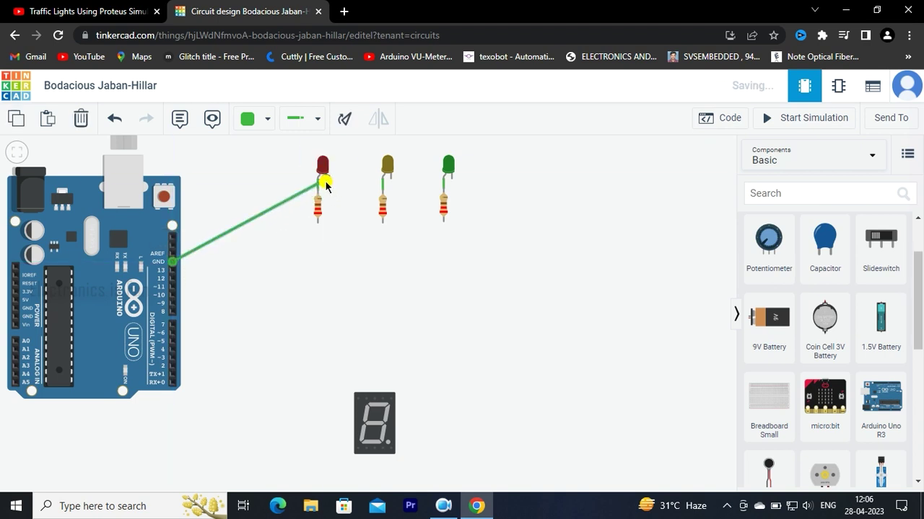
drag(272, 211, 324, 266)
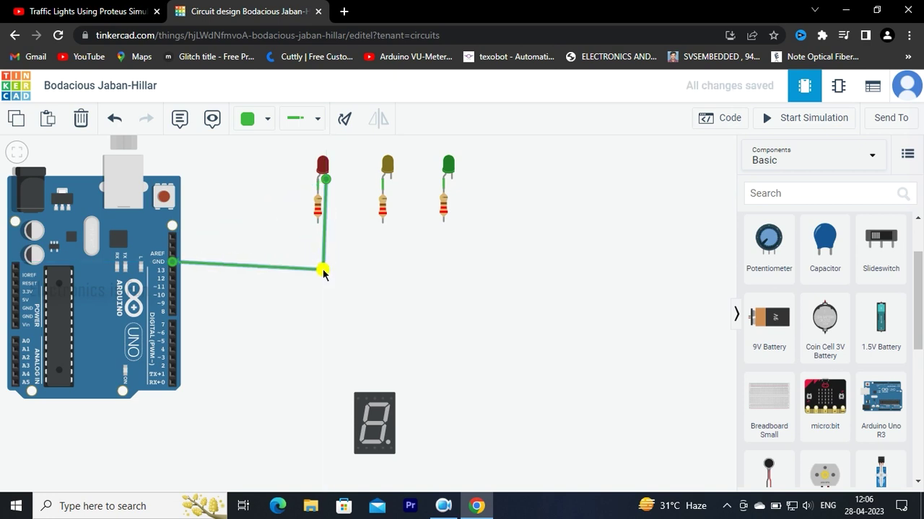
drag(324, 266, 325, 264)
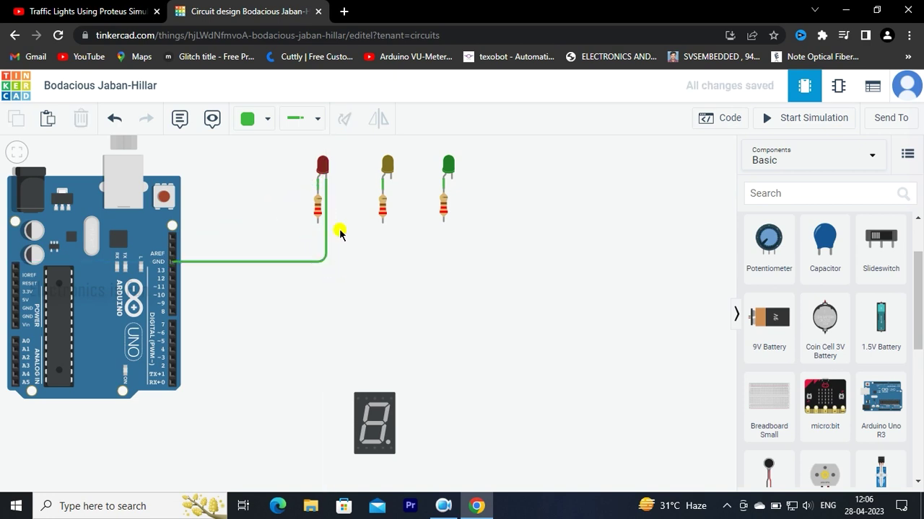
click(256, 119)
click(263, 165)
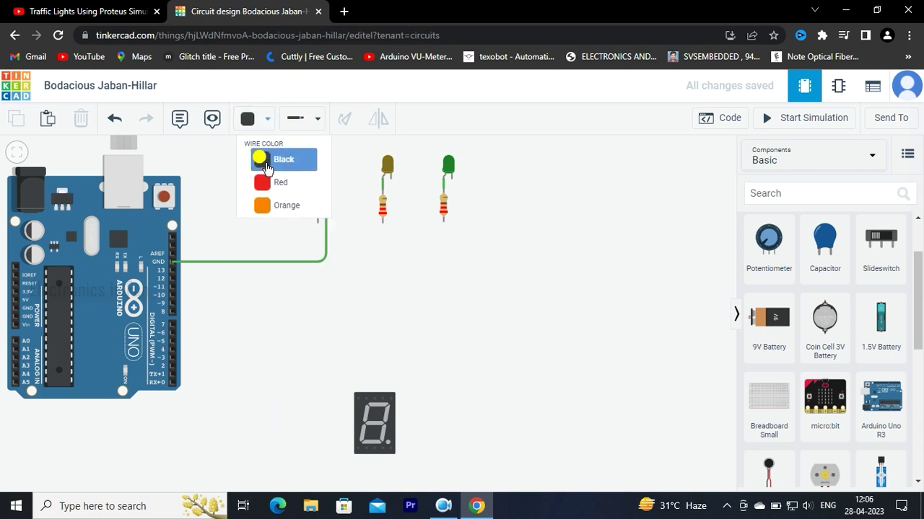
Wire the yellow LED's cathode to GND with right-angle bends and make the red LED's ground wire black.
click(390, 184)
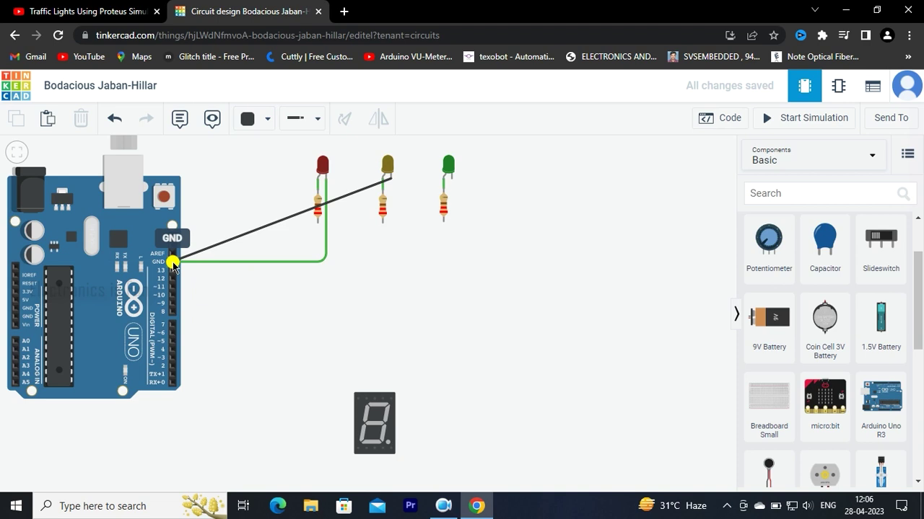
click(173, 263)
drag(274, 225, 392, 262)
click(418, 295)
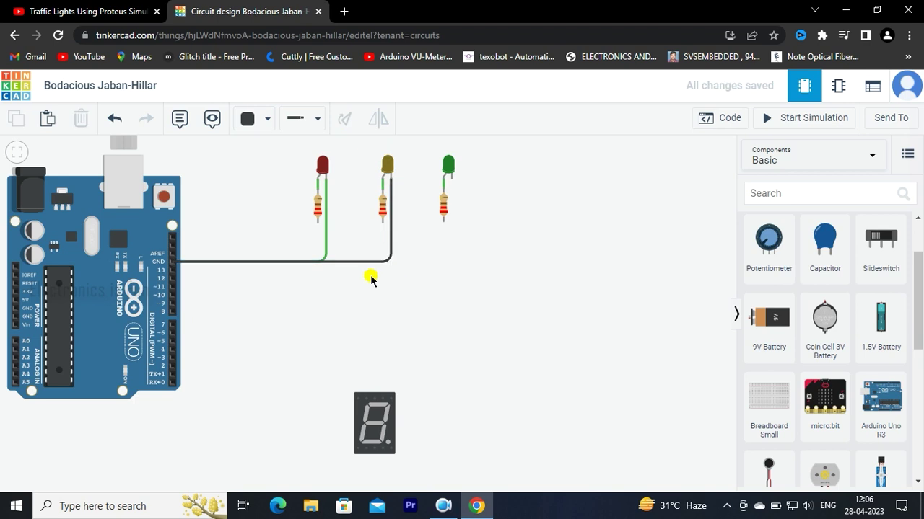
click(326, 254)
click(257, 123)
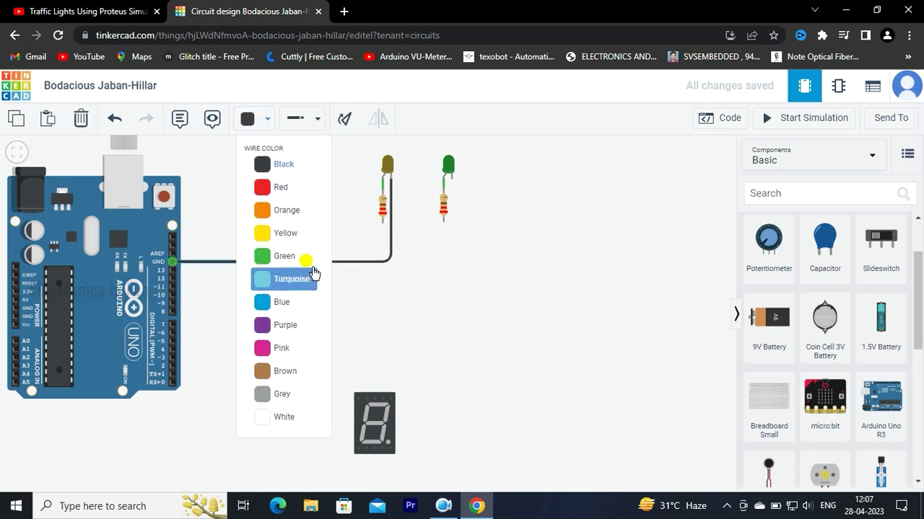
click(274, 159)
click(439, 333)
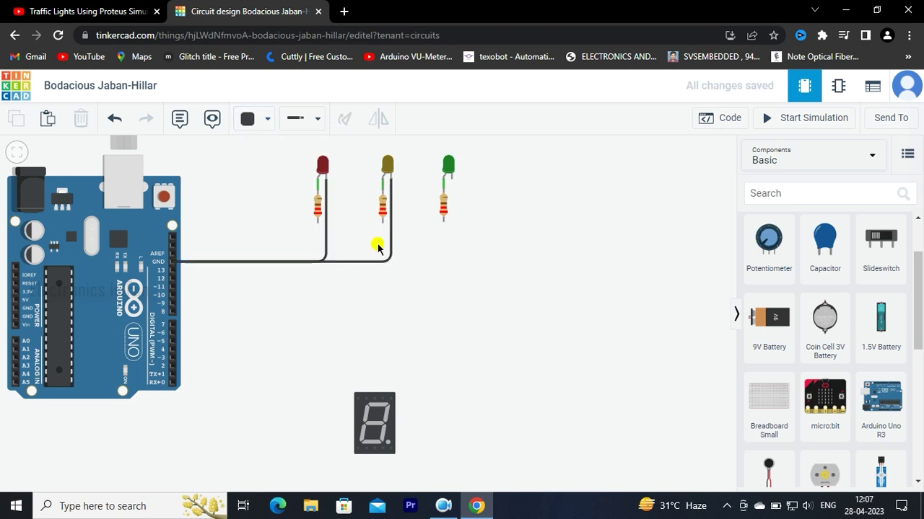
Wire the green LED's cathode to GND and route it with right-angle bends.
click(452, 180)
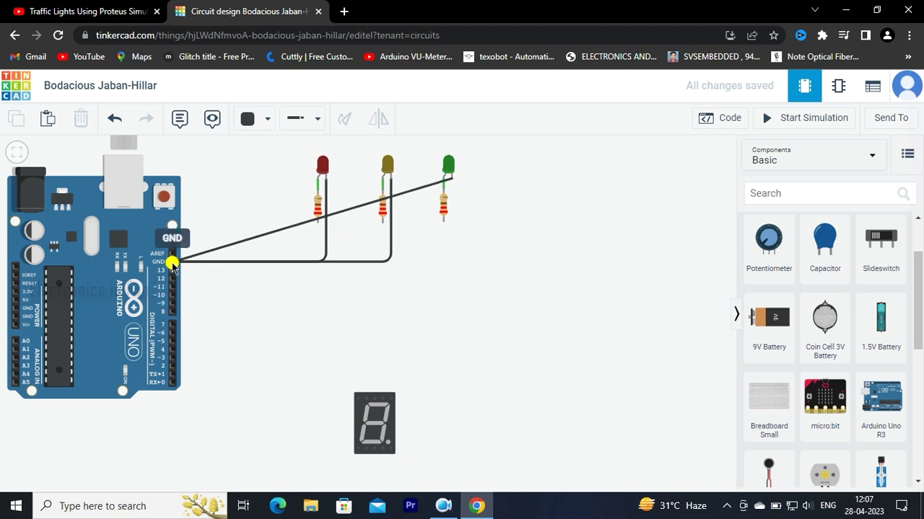
click(175, 264)
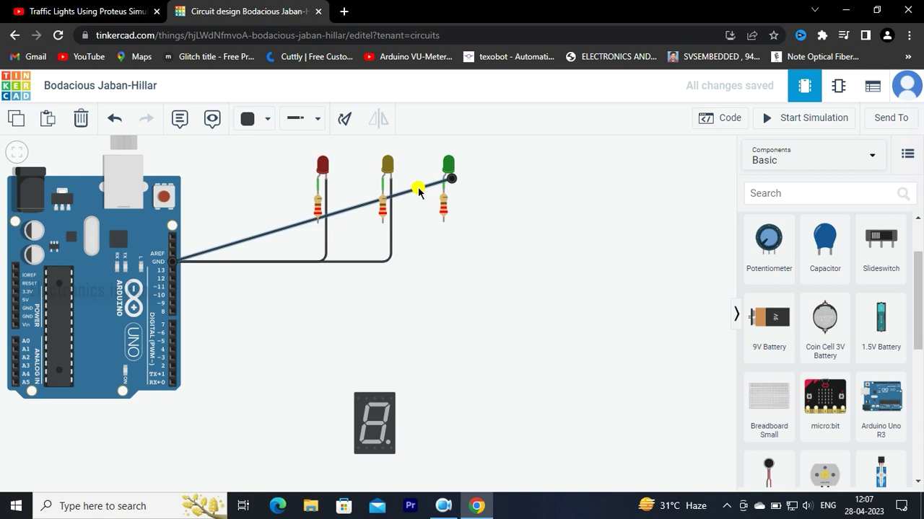
drag(419, 189, 452, 262)
click(518, 288)
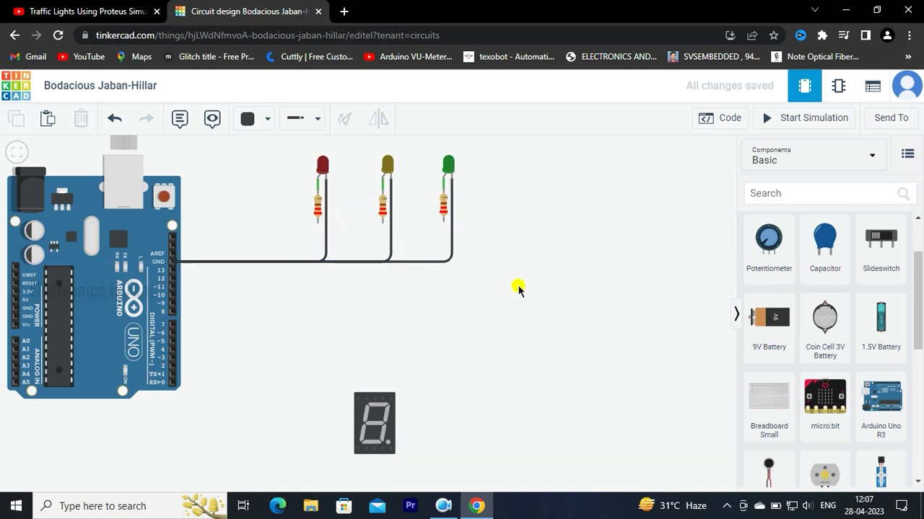
Open the Electronics is Fun 2.0 site in a new tab and scroll through its home page.
click(346, 13)
text(ele)
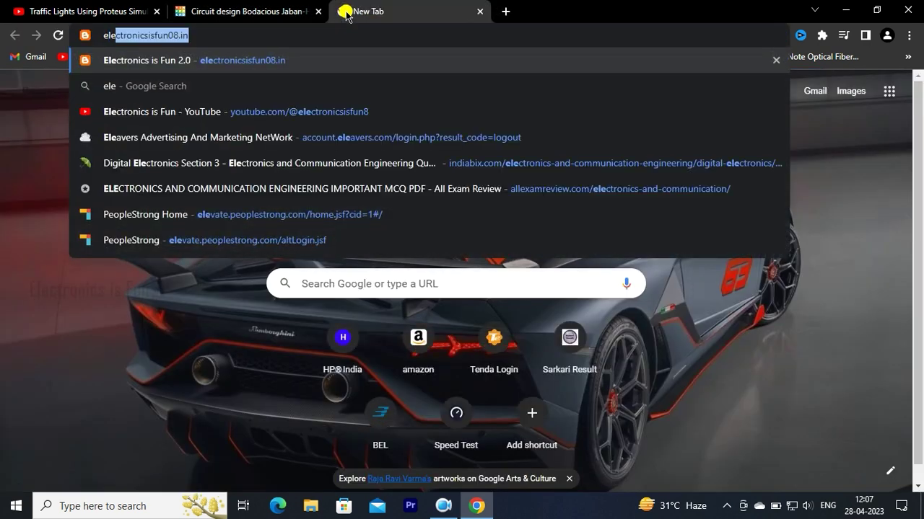
key(End)
key(Return)
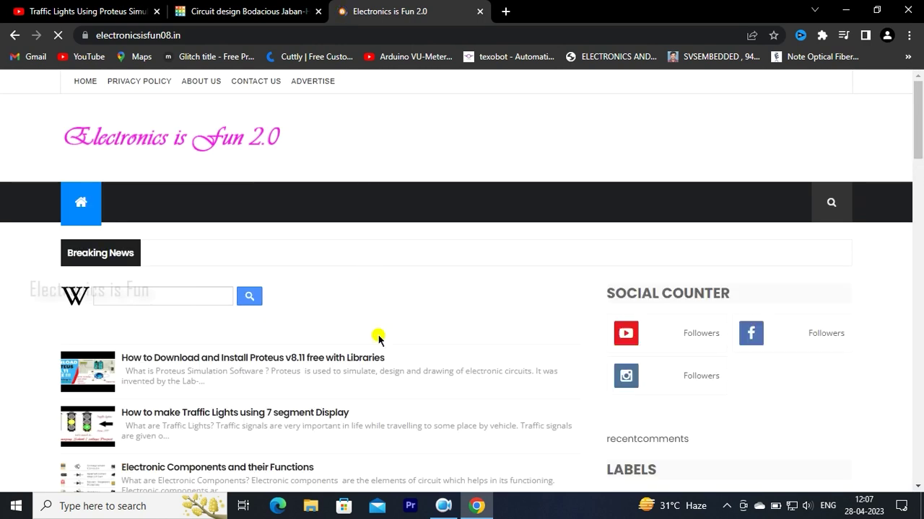
scroll(378, 335, down, 3)
scroll(378, 329, down, 3)
scroll(378, 326, down, 2)
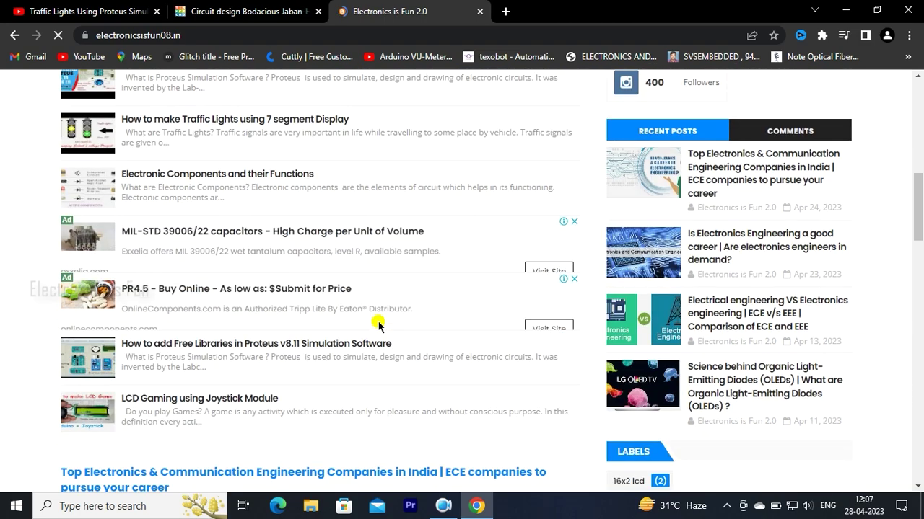
scroll(378, 325, down, 3)
scroll(378, 323, down, 3)
scroll(377, 319, down, 2)
scroll(377, 318, down, 3)
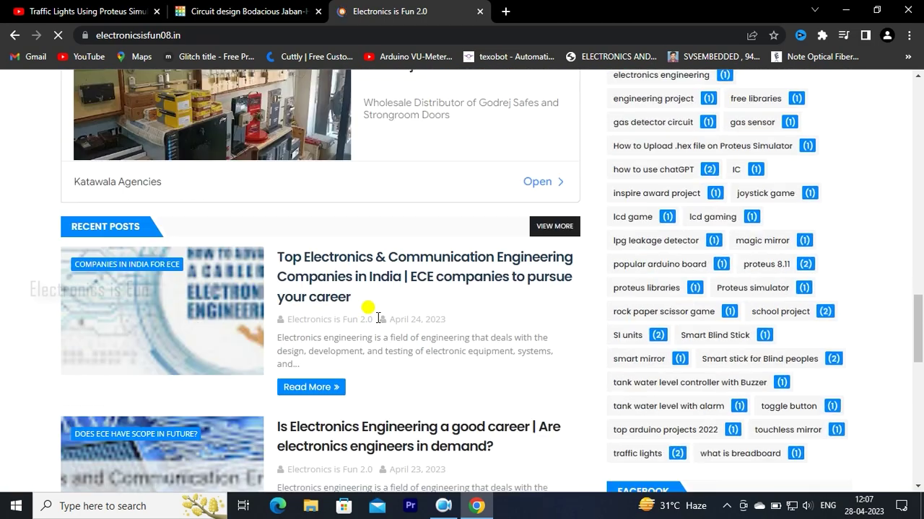
scroll(378, 319, up, 10)
Search the site for 'traffic lights' and scroll through the resulting posts.
click(830, 205)
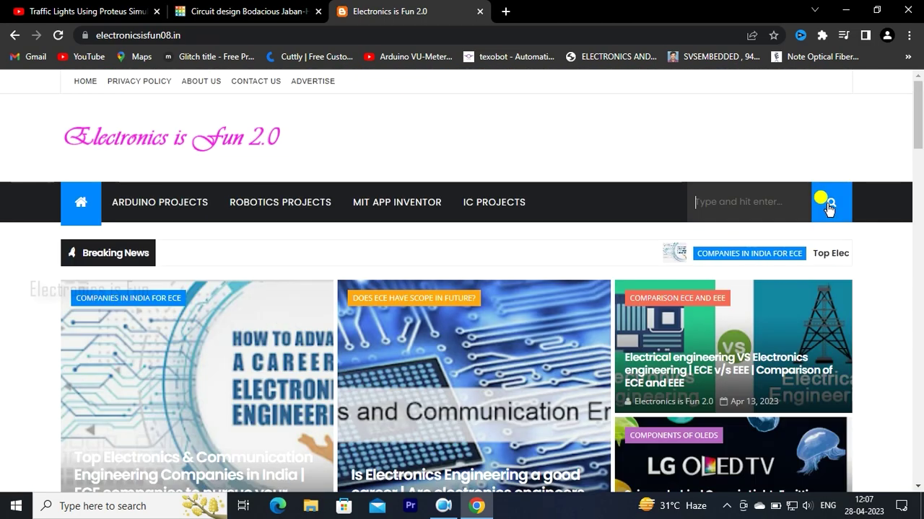
click(721, 203)
text(traffic)
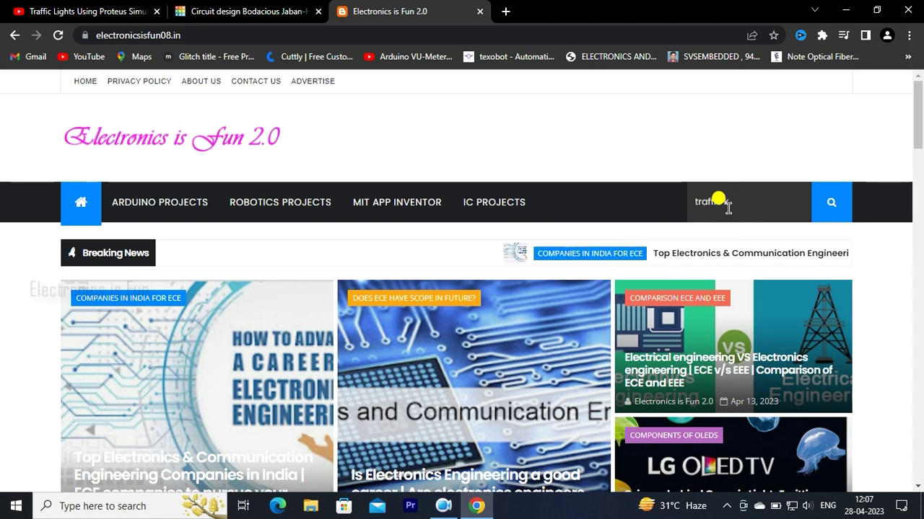
text(lights)
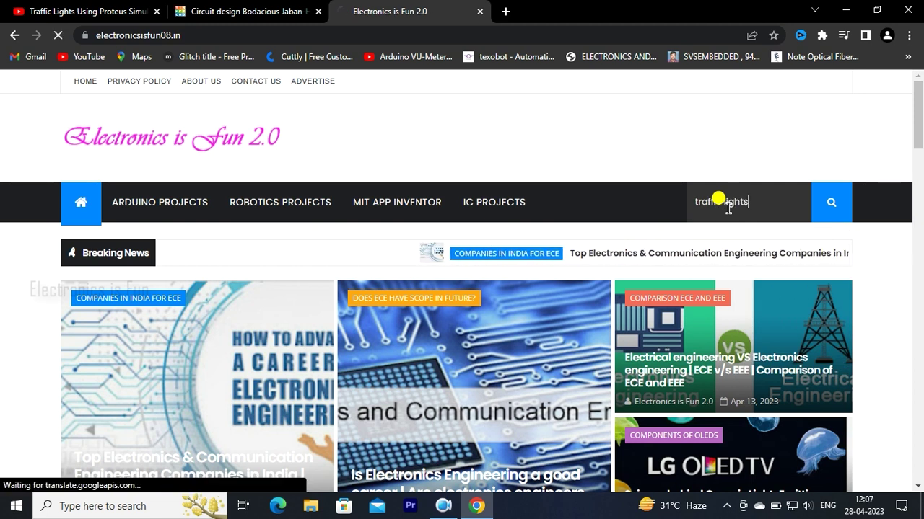
key(Return)
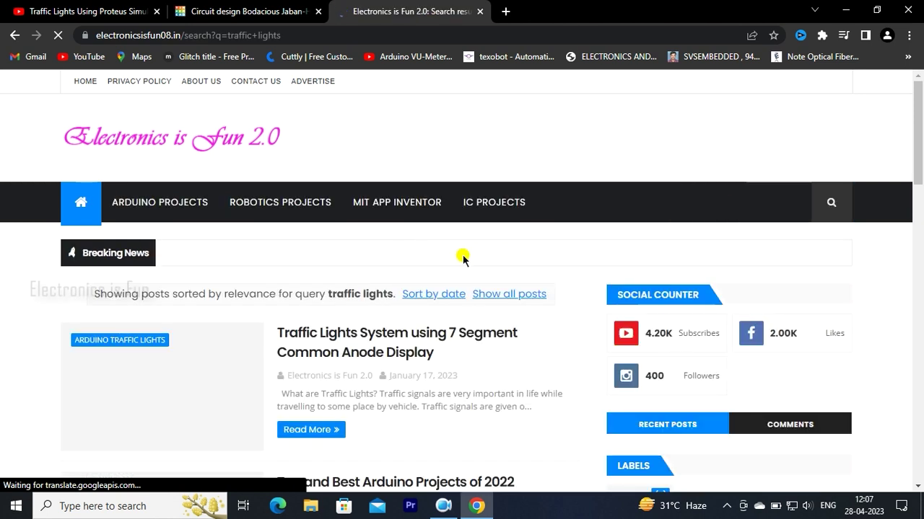
scroll(464, 257, down, 2)
scroll(458, 303, down, 2)
scroll(457, 295, down, 2)
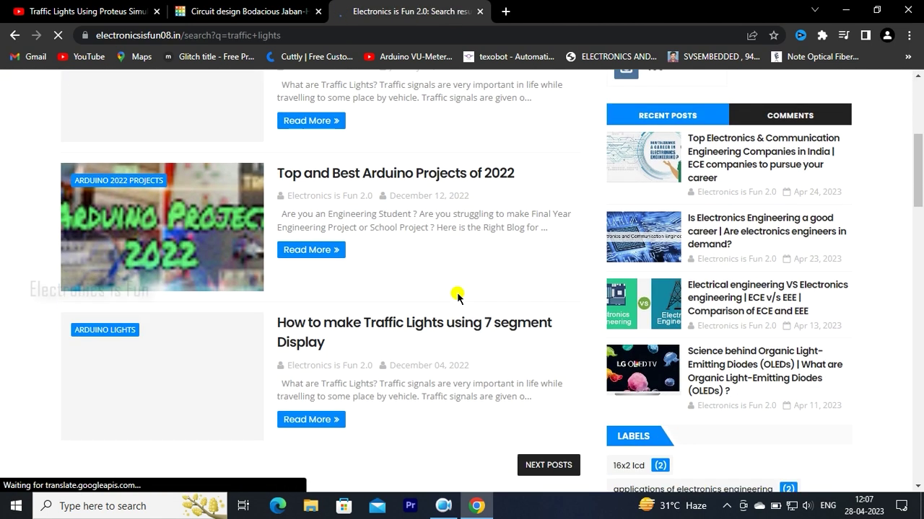
scroll(443, 274, down, 2)
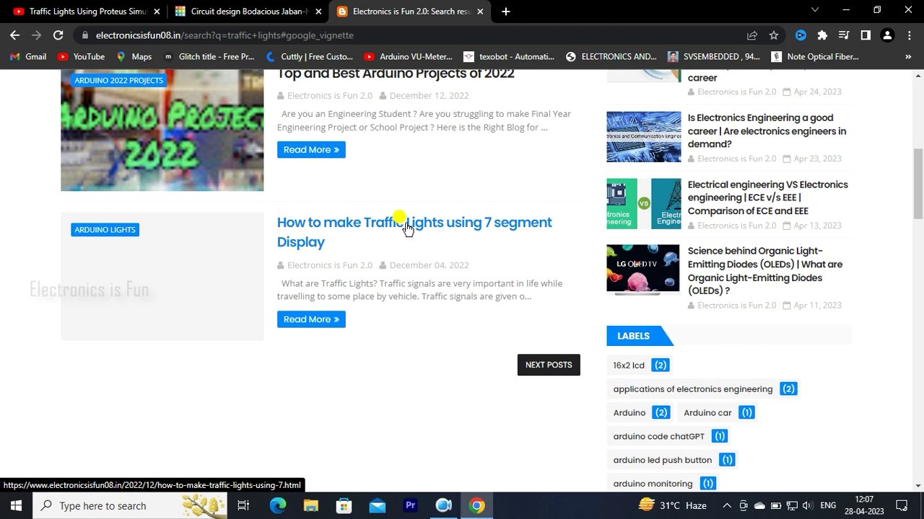
Open the 'How to make Traffic Lights using 7 segment Display' post, dismiss the ad, and scroll to its code.
click(405, 228)
click(552, 193)
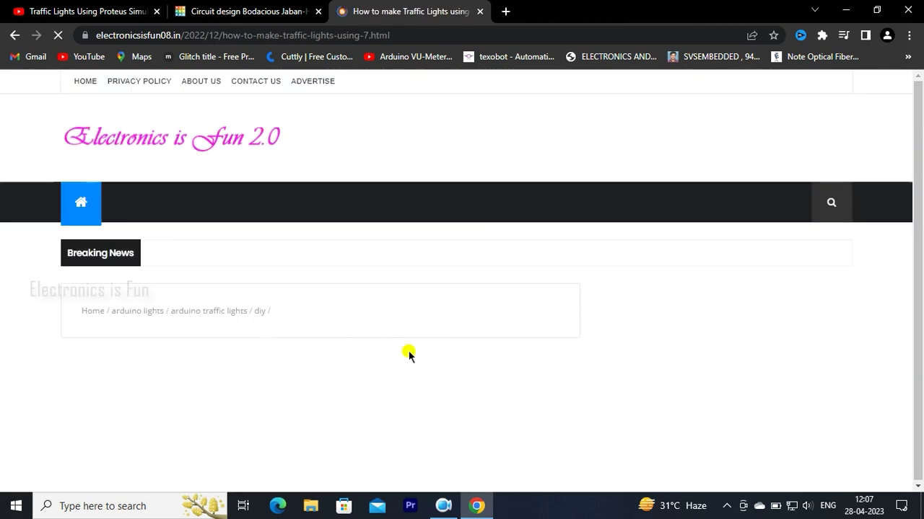
scroll(275, 384, down, 2)
scroll(275, 385, down, 2)
scroll(275, 384, down, 1)
scroll(277, 381, down, 5)
scroll(275, 375, down, 4)
scroll(274, 371, down, 3)
scroll(274, 371, down, 3)
scroll(276, 367, down, 3)
scroll(276, 363, down, 3)
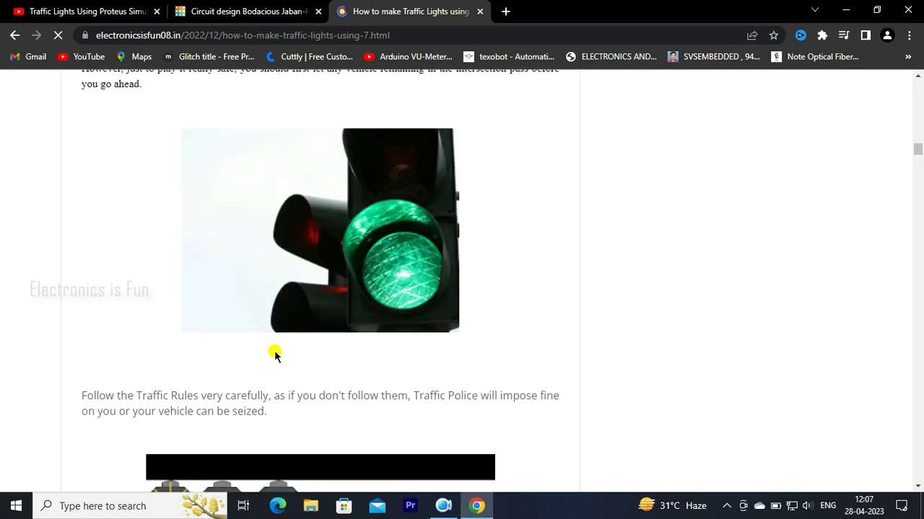
scroll(274, 353, down, 5)
scroll(274, 346, down, 2)
scroll(268, 342, down, 5)
scroll(273, 347, down, 5)
scroll(264, 376, down, 2)
scroll(261, 238, down, 1)
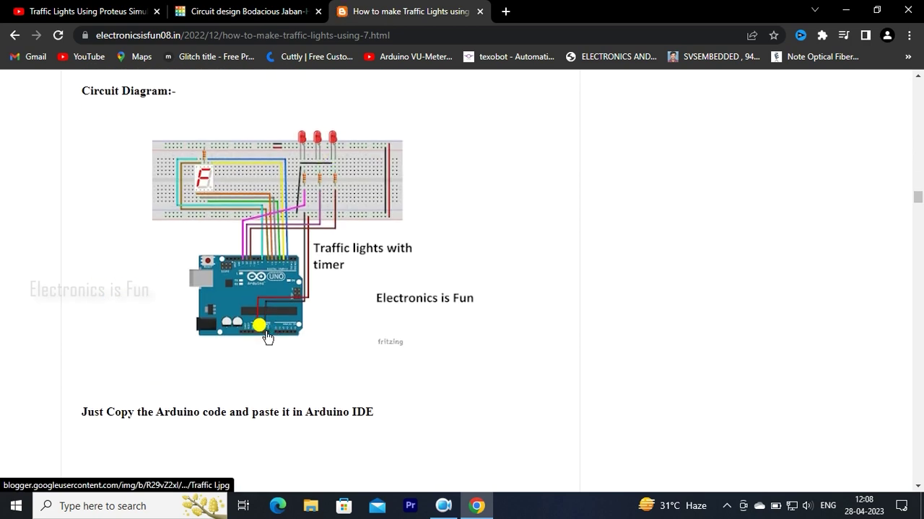
scroll(267, 337, down, 2)
scroll(276, 334, down, 3)
scroll(289, 344, down, 2)
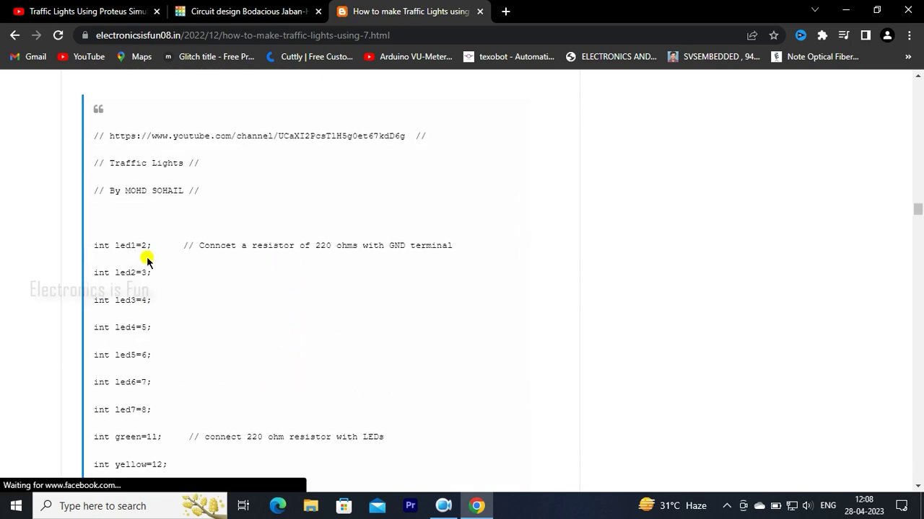
scroll(212, 381, down, 2)
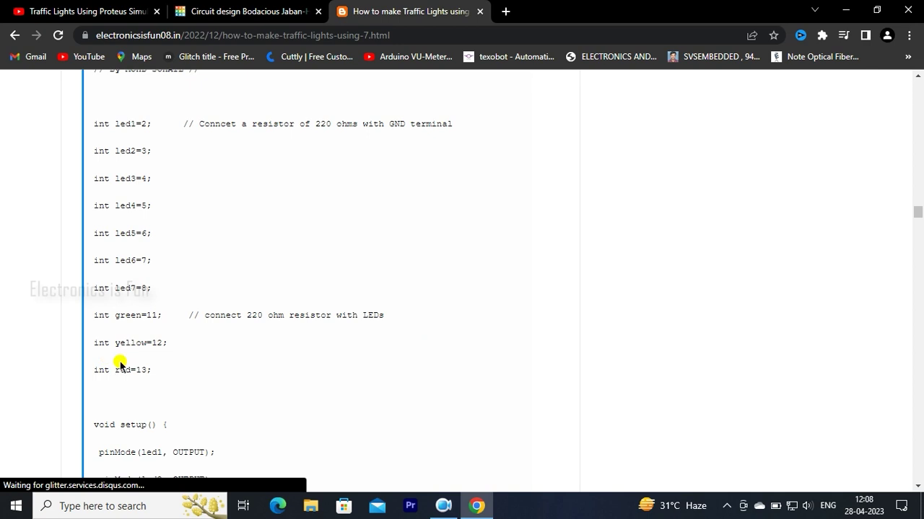
Highlight the red=13 pin assignment in the code, then go back to the Tinkercad design.
drag(115, 368, 149, 368)
click(206, 386)
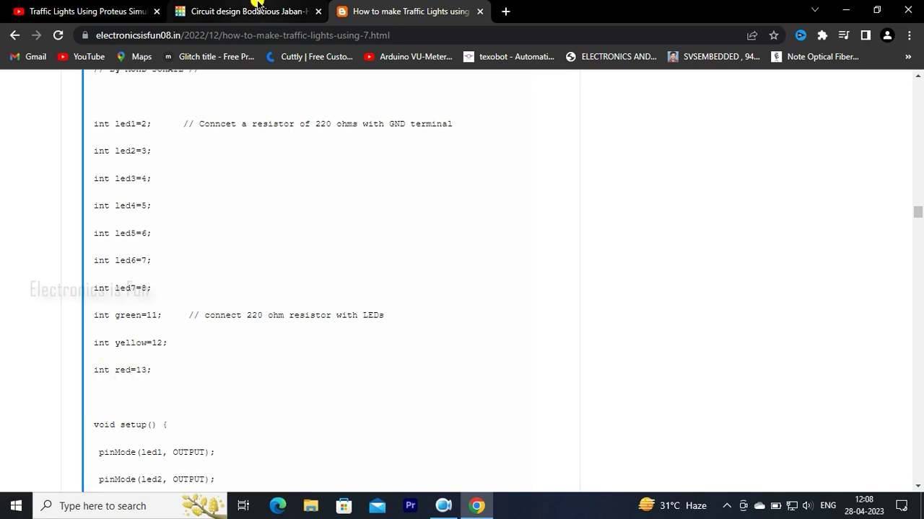
click(256, 9)
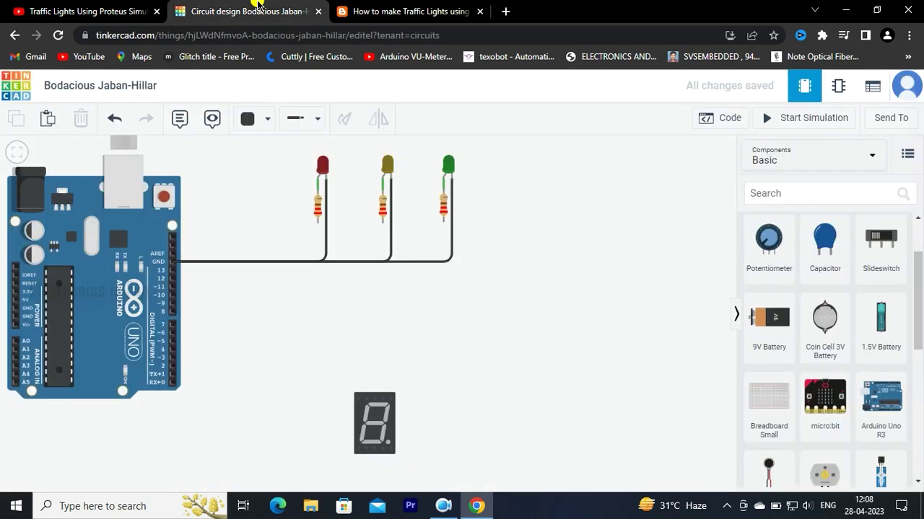
Run a right-angled orange wire from Arduino pin 13 to the red LED's resistor.
click(174, 271)
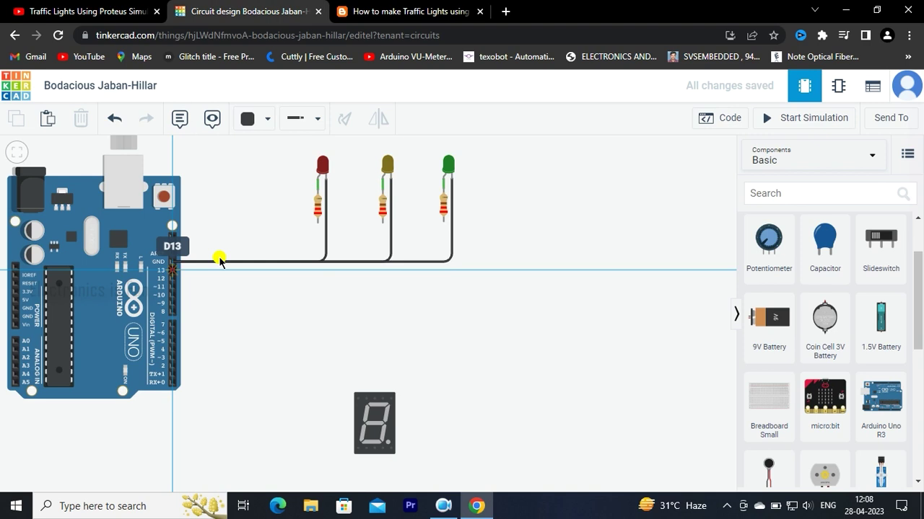
click(318, 226)
drag(302, 231, 318, 276)
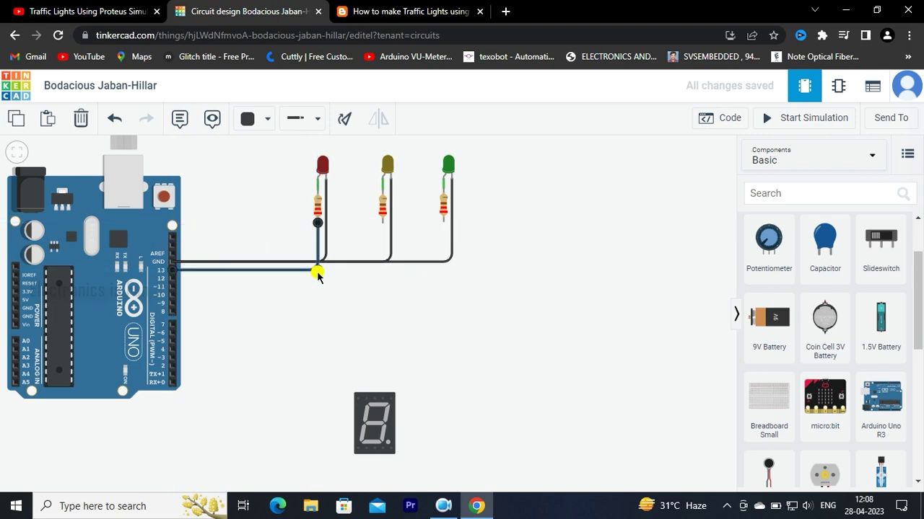
click(262, 121)
click(261, 209)
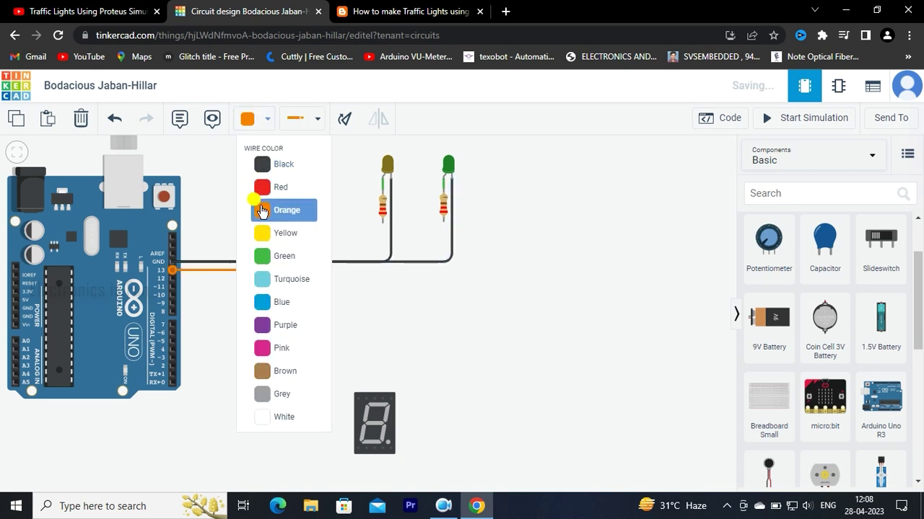
click(364, 343)
Connect the yellow LED's resistor to pin 12 with a neatly cornered yellow wire.
click(382, 223)
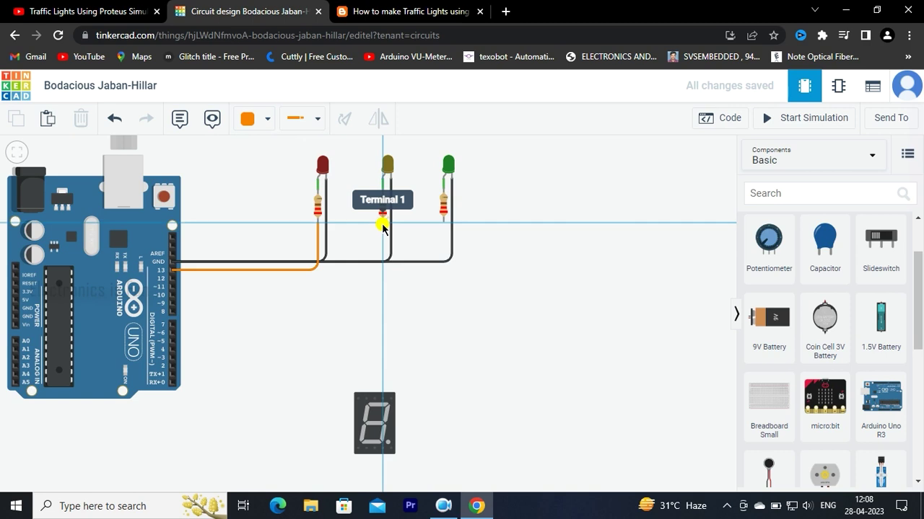
click(173, 278)
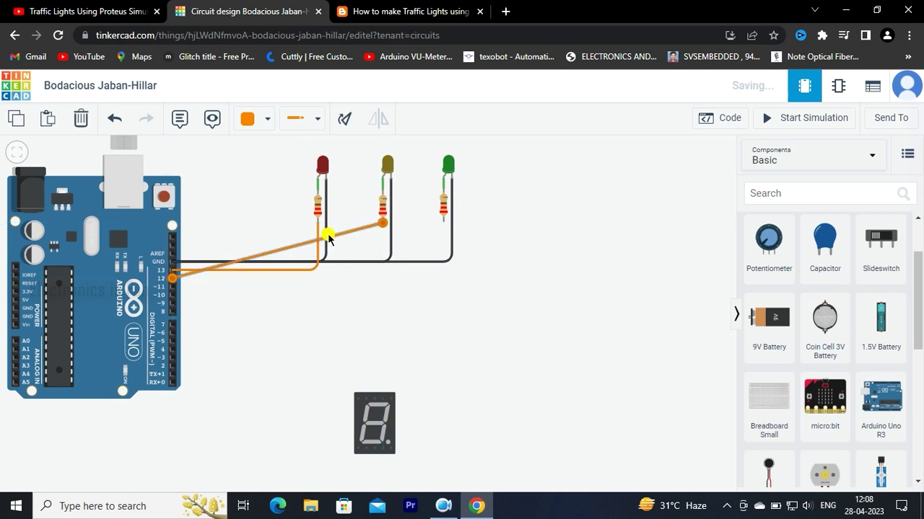
drag(349, 235, 381, 281)
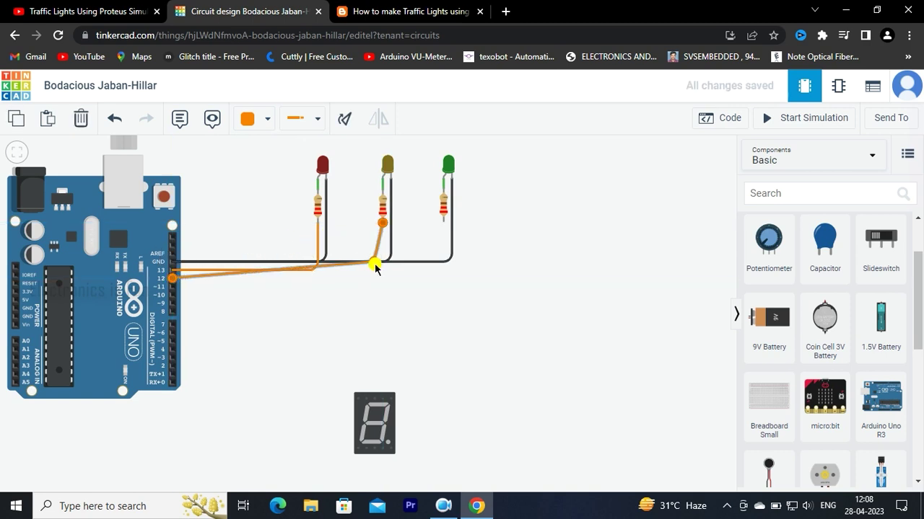
click(401, 292)
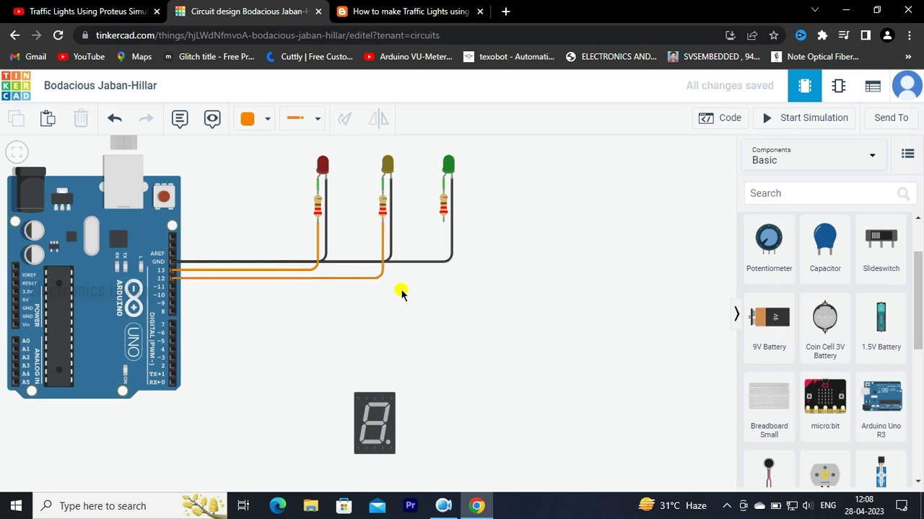
click(377, 277)
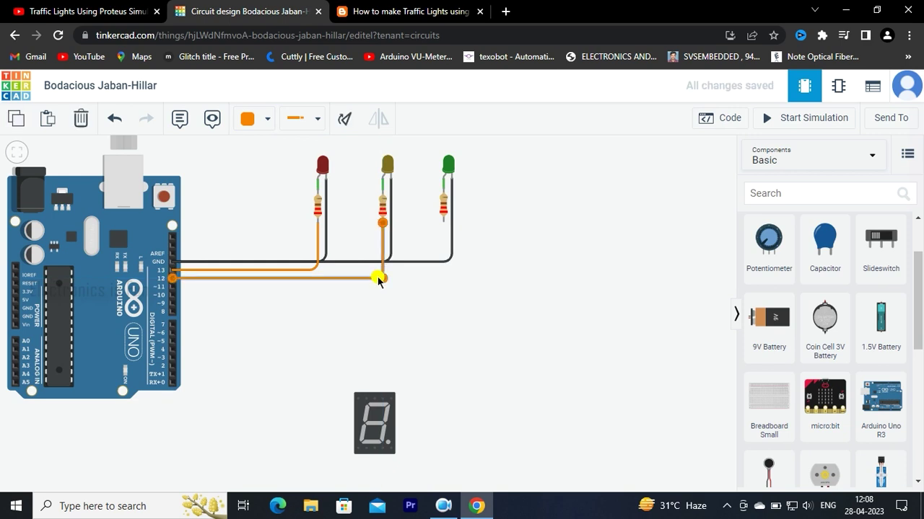
click(260, 124)
click(258, 231)
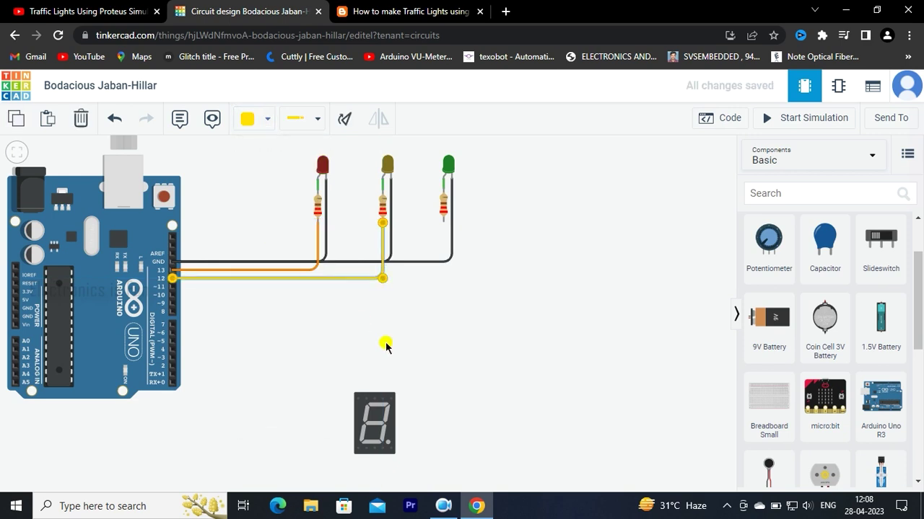
Connect the green LED's resistor to pin 11 with an L-shaped green wire.
click(443, 220)
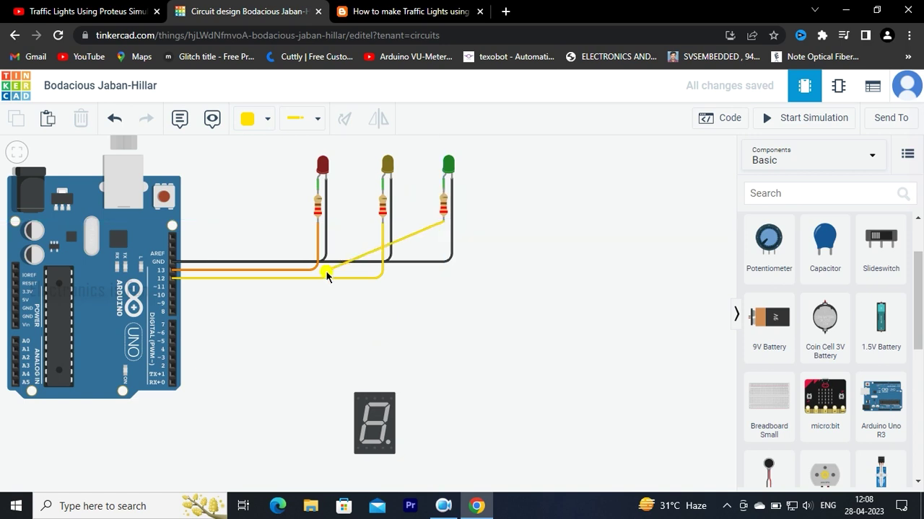
click(173, 287)
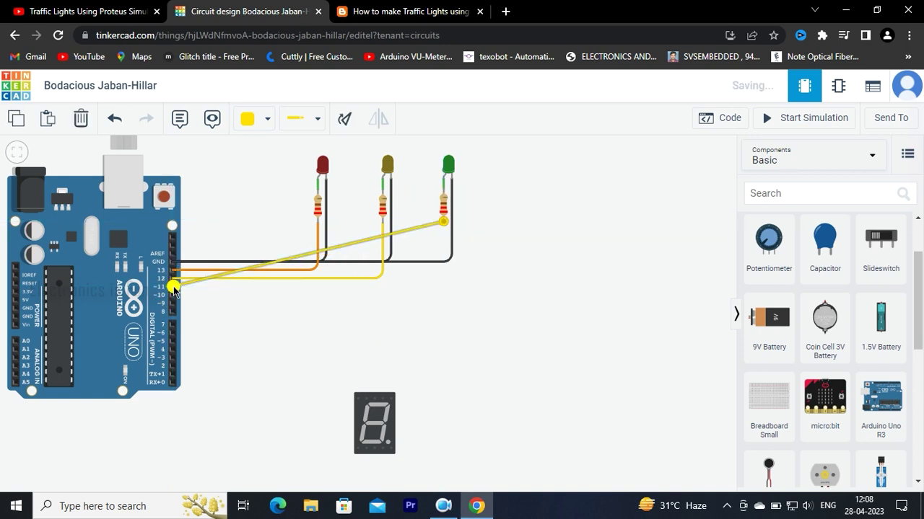
drag(404, 235, 443, 286)
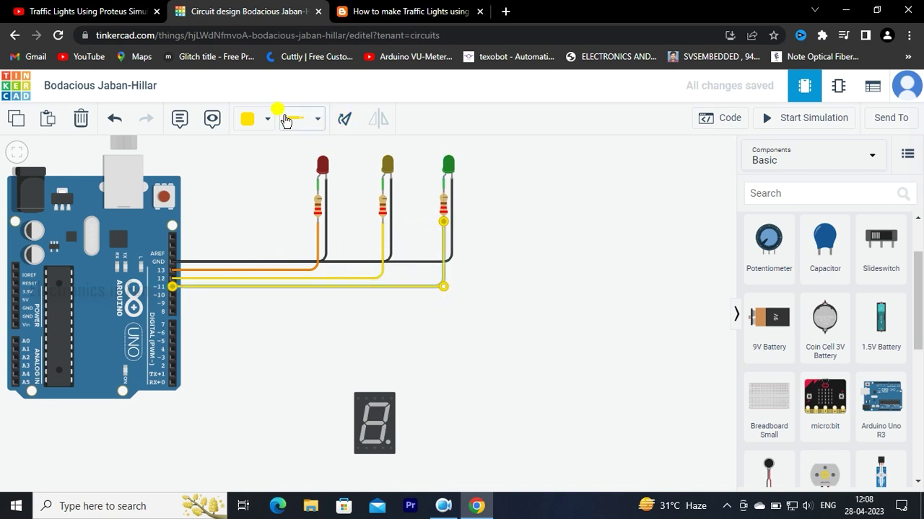
click(249, 118)
click(265, 256)
click(471, 325)
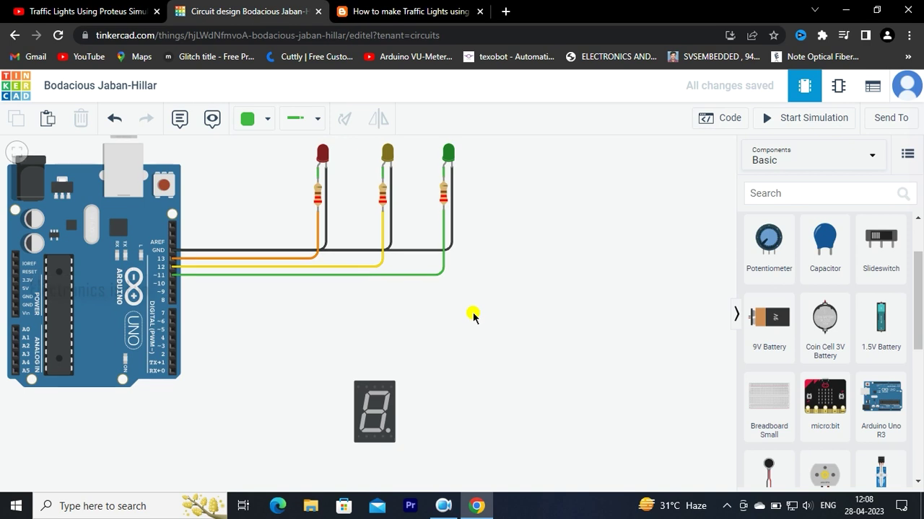
Check the int led1=2 pin assignment in the blog's code, then return to Tinkercad.
key(ctrl+Tab)
scroll(148, 188, up, 1)
drag(94, 204, 148, 204)
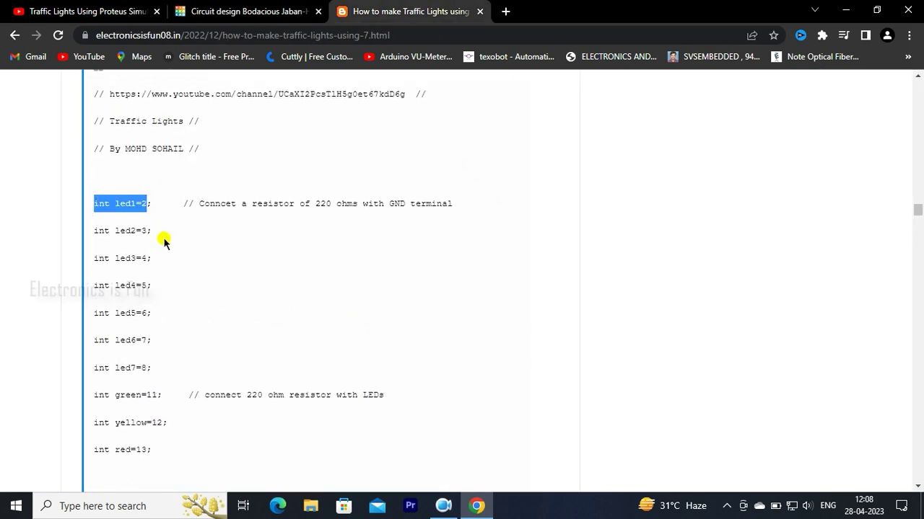
scroll(164, 346, down, 1)
click(229, 385)
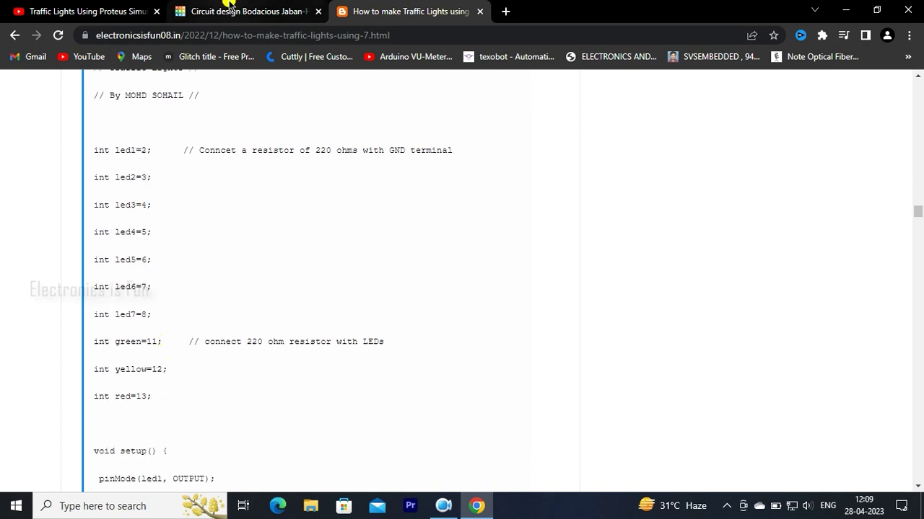
click(229, 6)
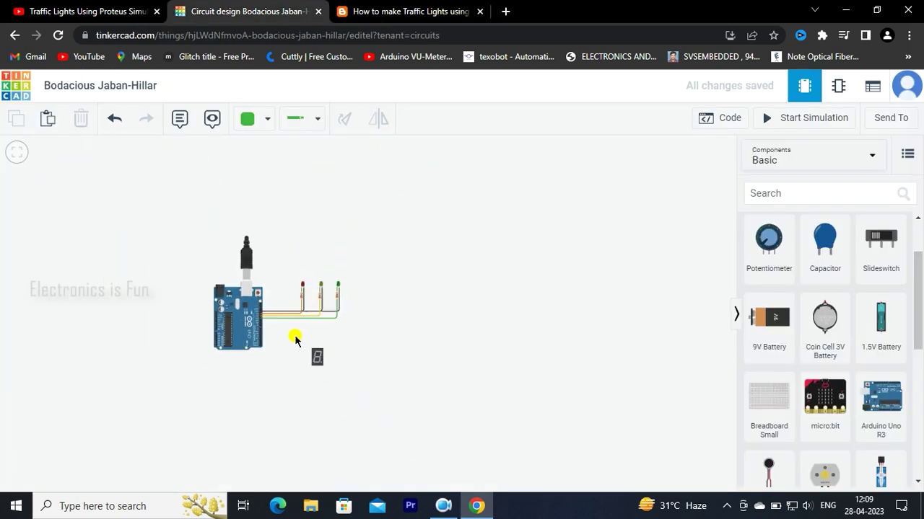
Wire Arduino pin 2 to the display's A pin, bent to run straight above the display.
scroll(296, 339, down, 1)
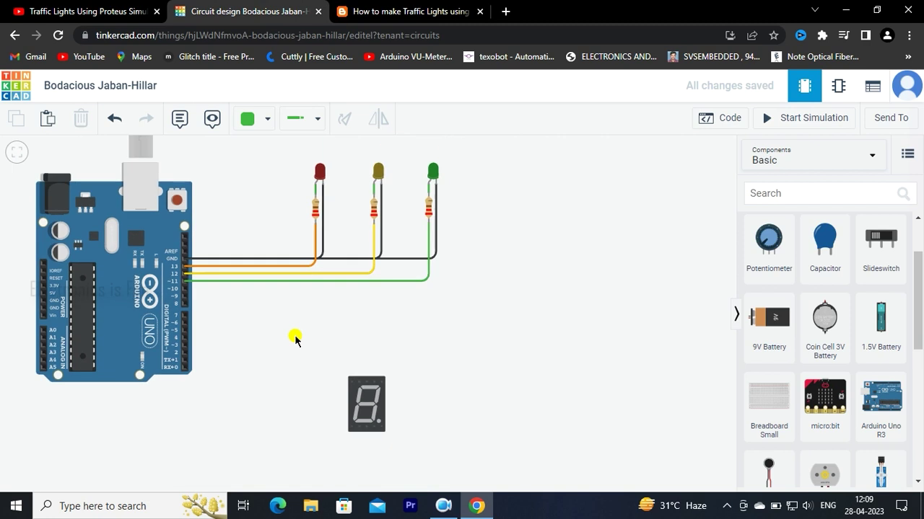
drag(465, 370, 453, 343)
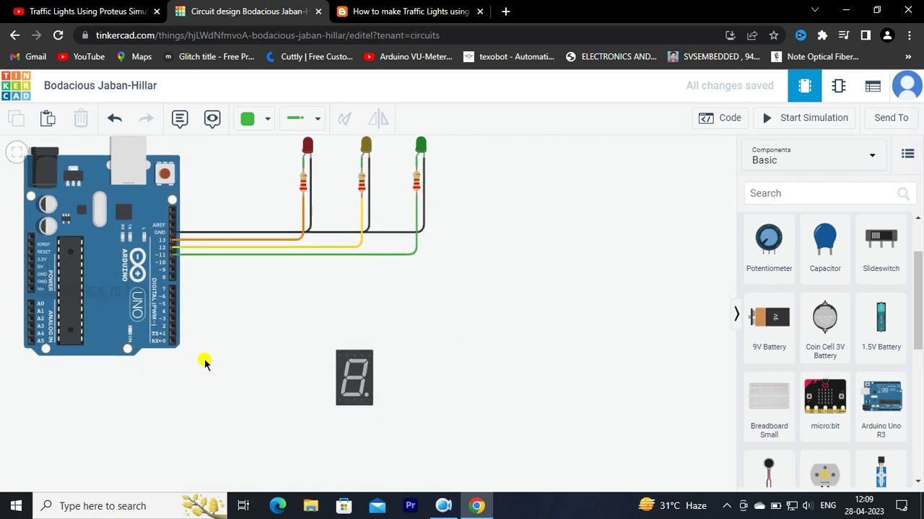
click(177, 334)
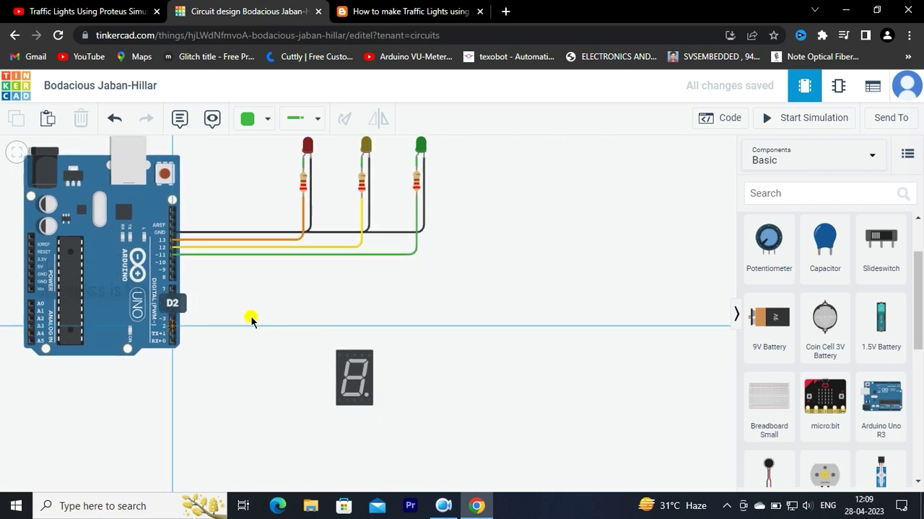
click(360, 356)
click(361, 357)
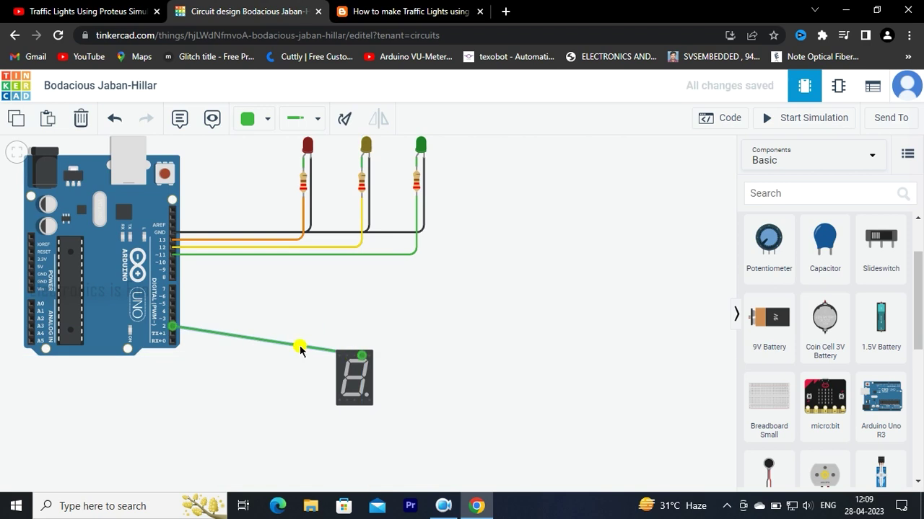
drag(301, 346, 364, 322)
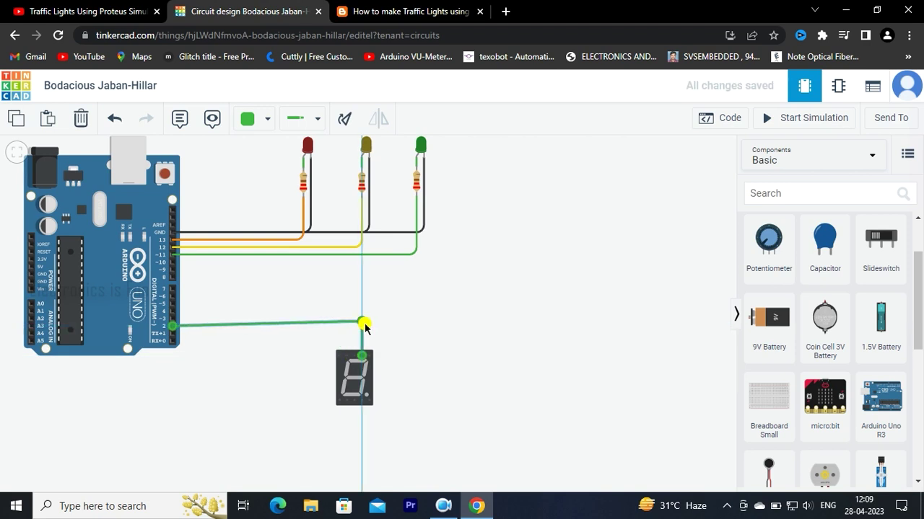
click(418, 377)
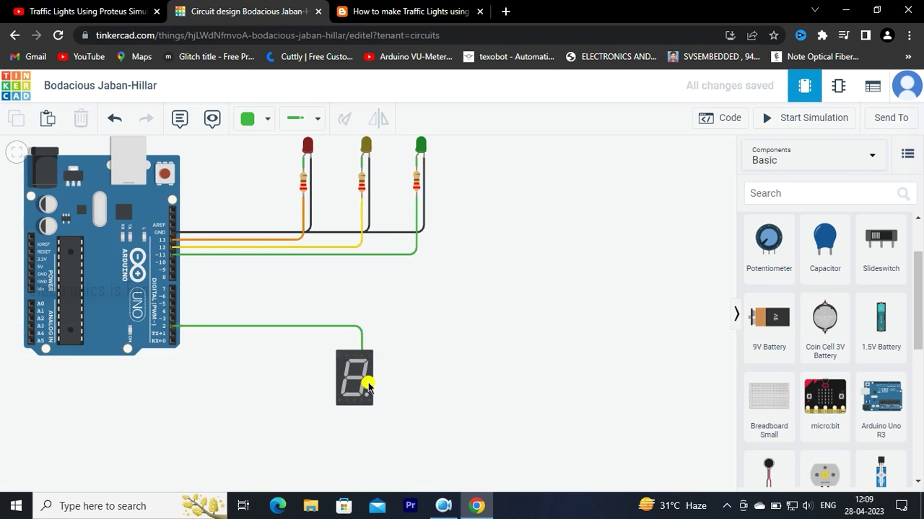
Lower the display slightly and add a right-angled yellow wire from pin 3 to pin B.
drag(358, 383, 359, 400)
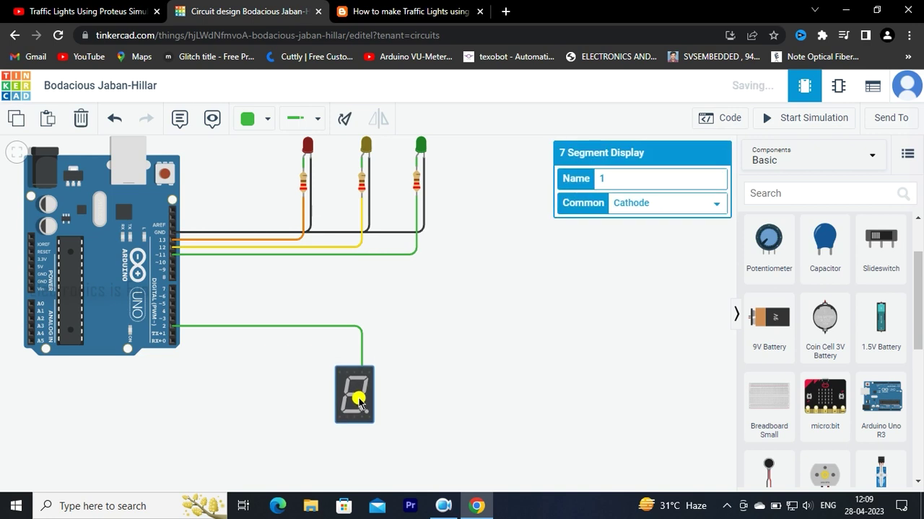
click(445, 411)
click(175, 323)
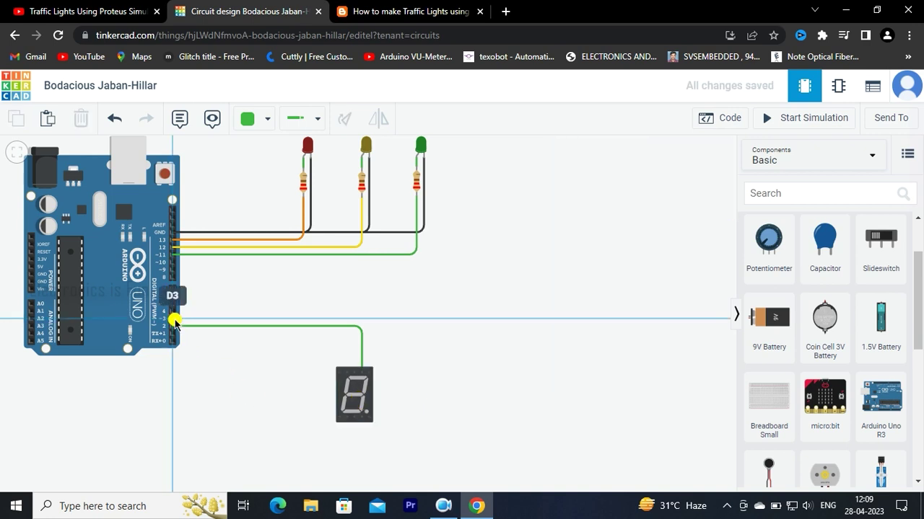
click(368, 373)
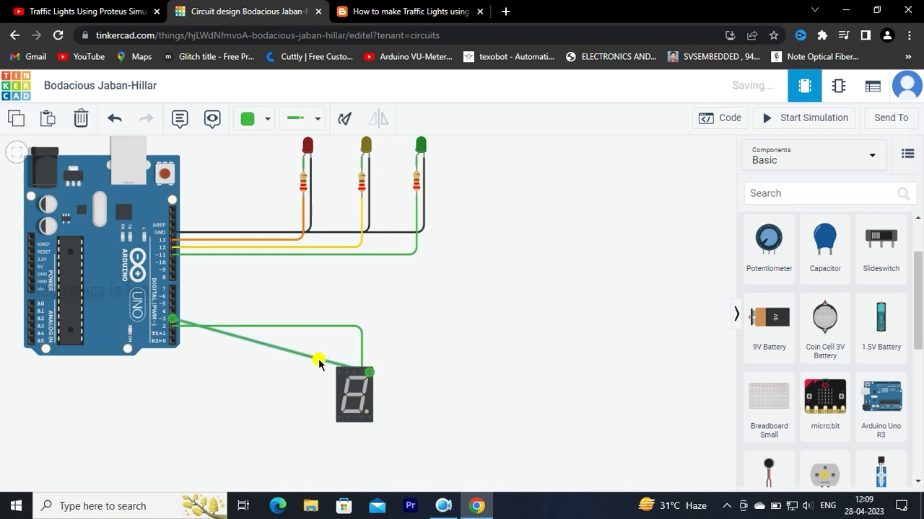
drag(318, 358, 368, 319)
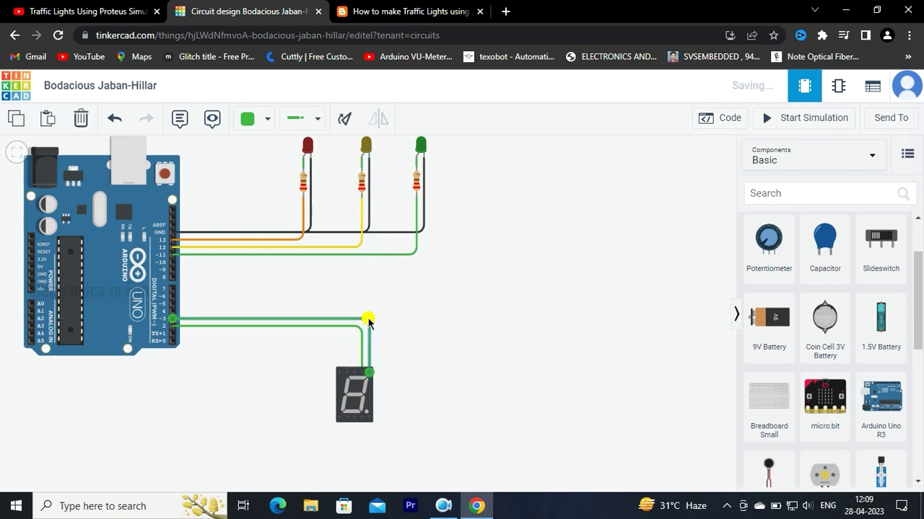
click(267, 117)
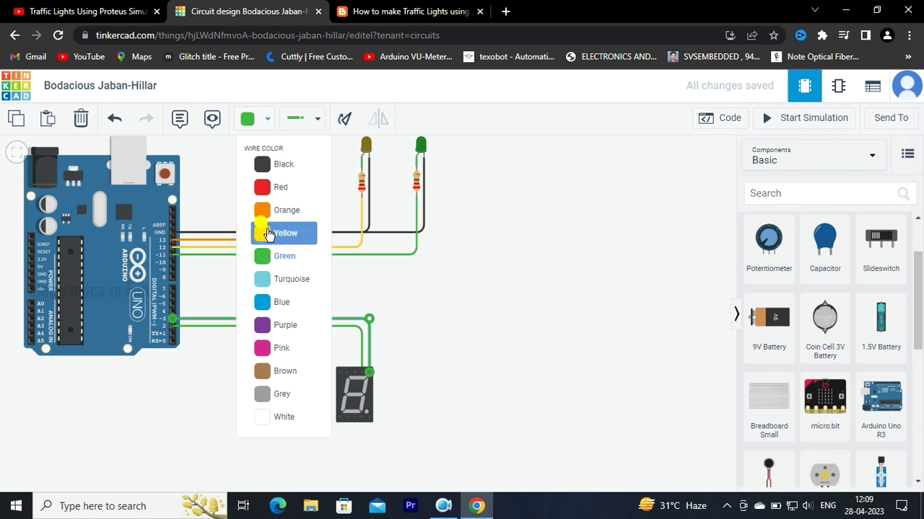
click(269, 233)
click(447, 335)
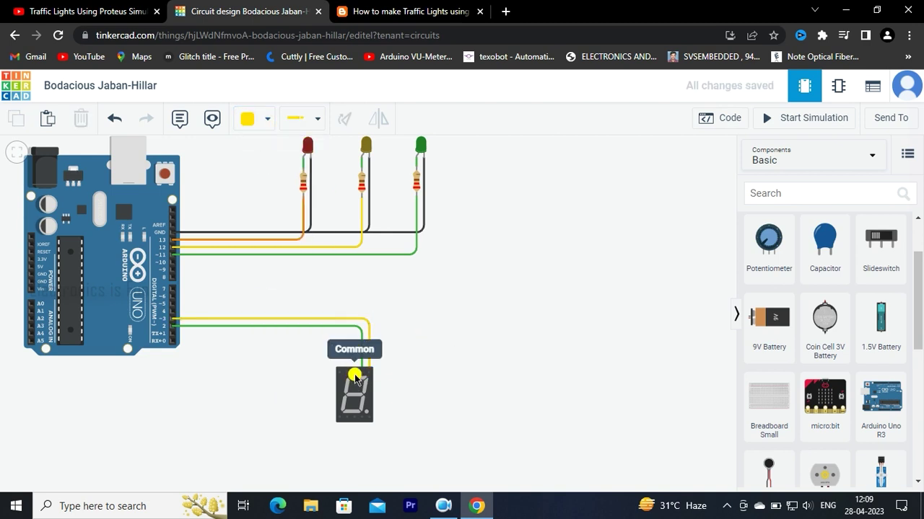
Wire the display's bottom-right pin to Arduino pin 4, routed below the display.
click(363, 420)
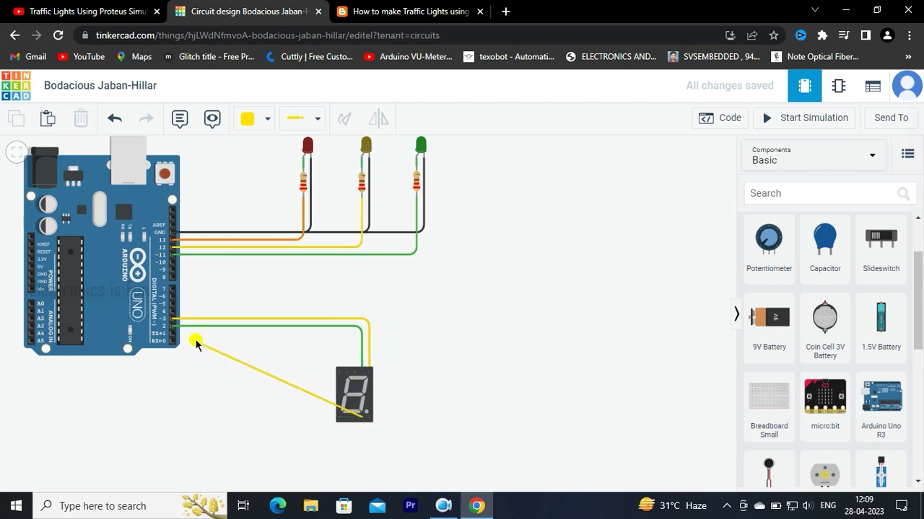
click(175, 315)
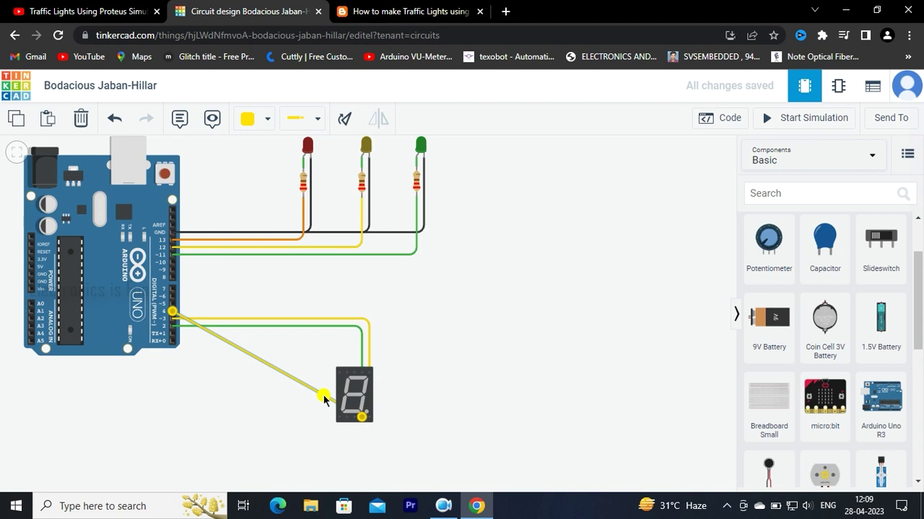
drag(323, 396, 361, 446)
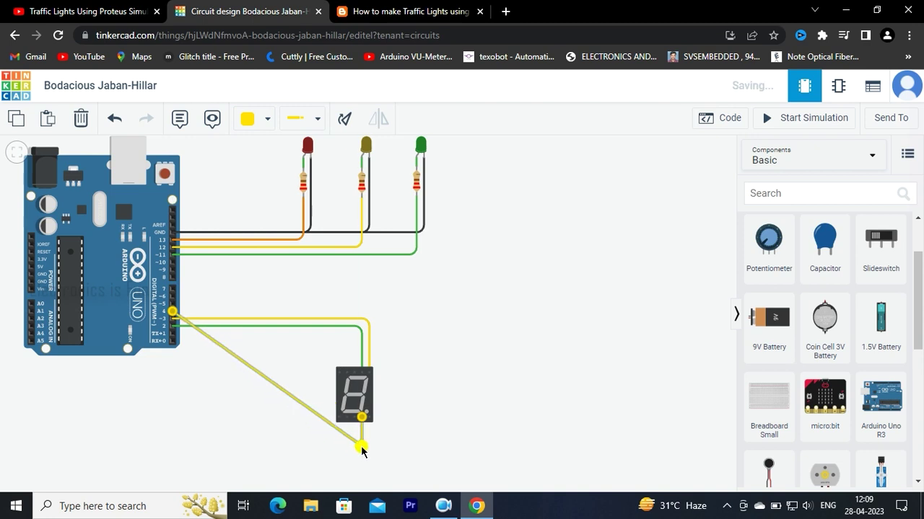
click(296, 455)
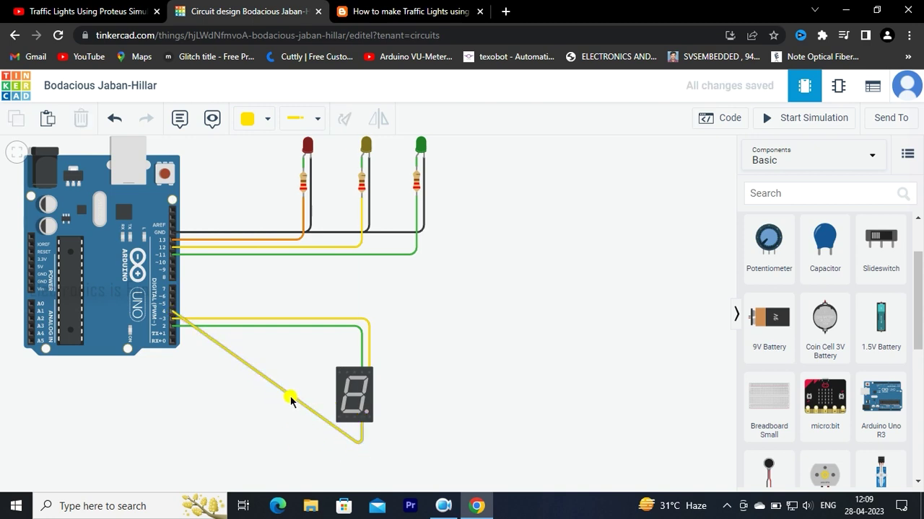
drag(290, 401, 278, 451)
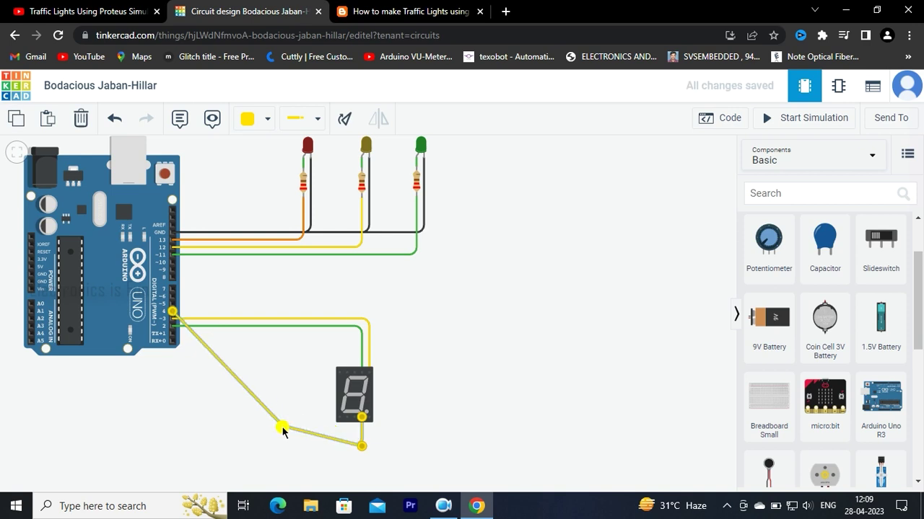
click(275, 470)
Level the wire's corner with pin 4 and colour the wire orange.
click(232, 390)
mouse_move(231, 392)
mouse_down()
mouse_move(265, 312)
mouse_move(275, 313)
mouse_up()
click(424, 311)
click(267, 312)
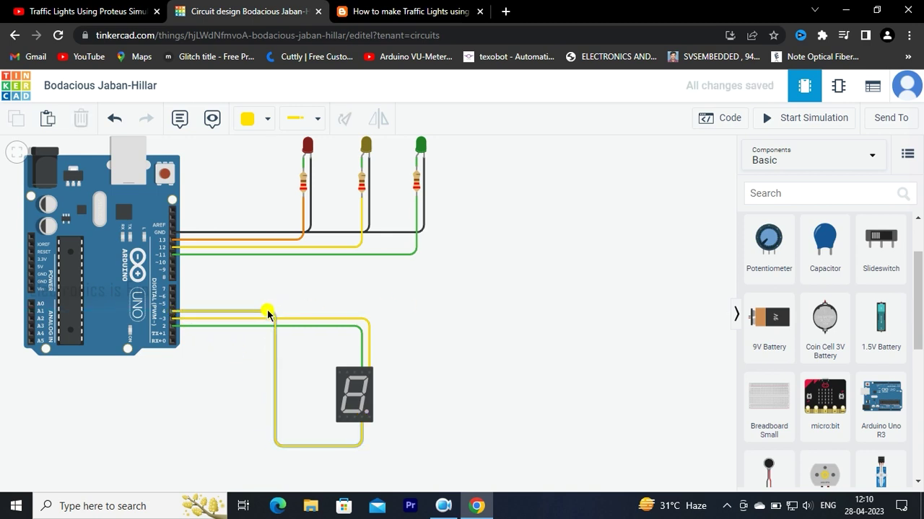
click(249, 127)
click(263, 208)
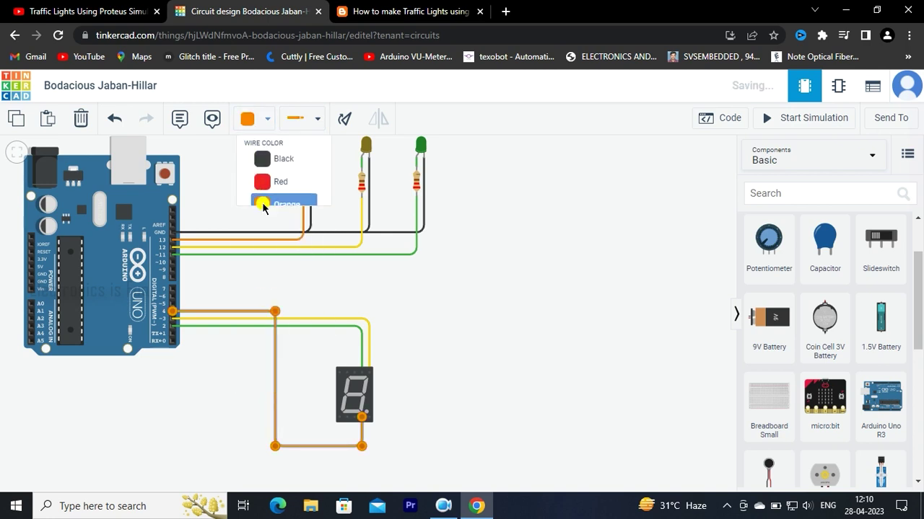
Connect display pin D to Arduino pin 5 with a turquoise wire routed below the display.
click(463, 332)
click(347, 416)
click(173, 304)
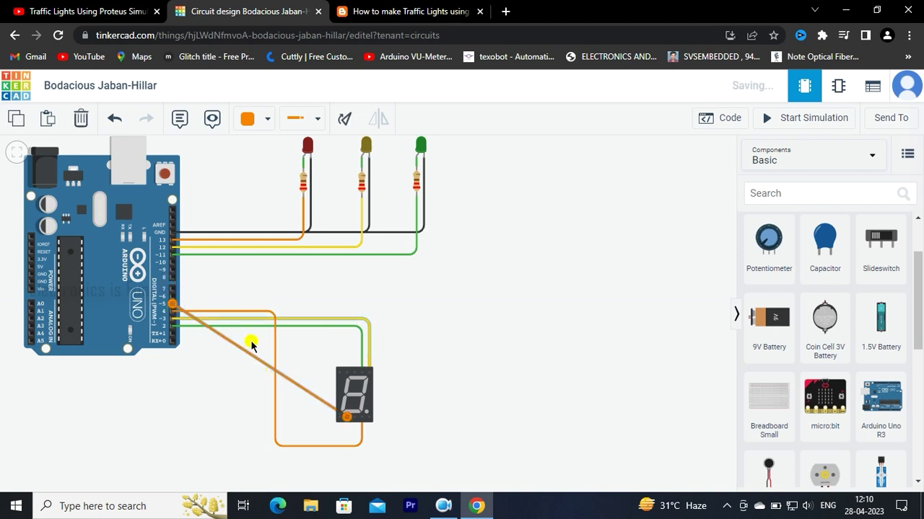
click(251, 358)
drag(251, 359, 266, 304)
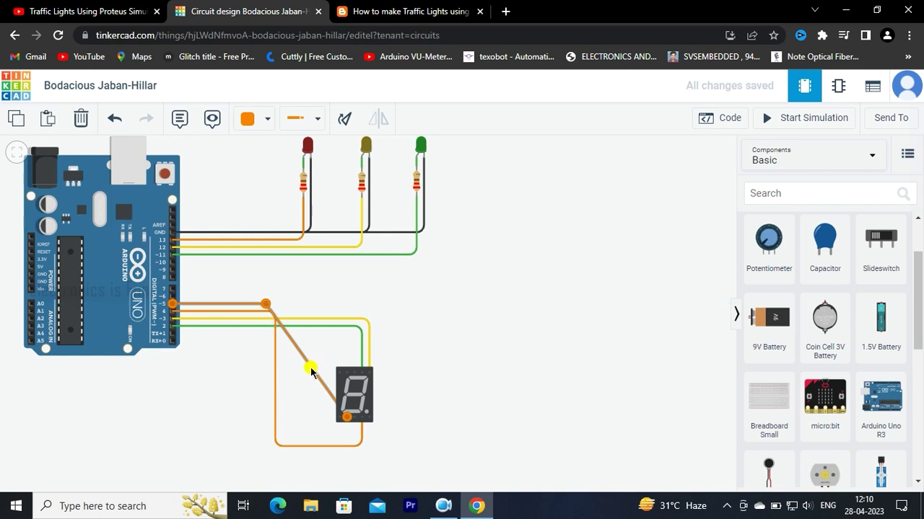
drag(310, 370, 266, 456)
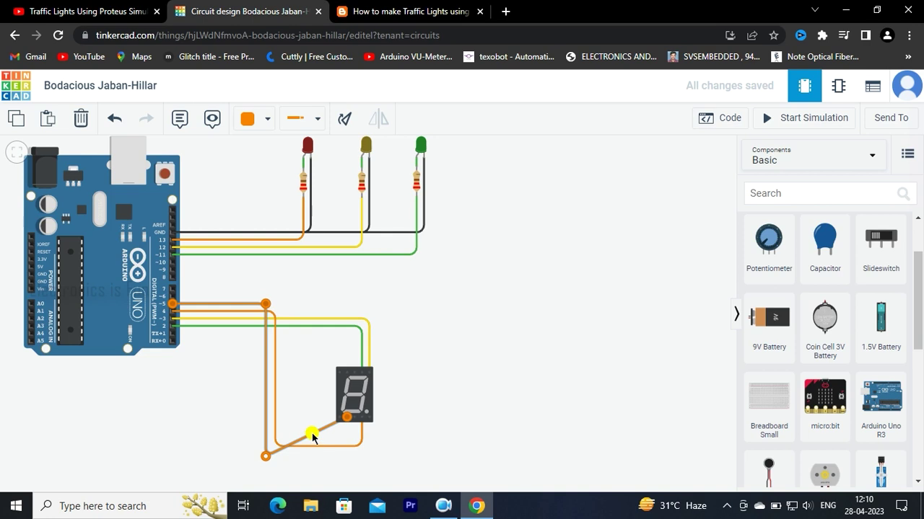
drag(312, 437, 347, 462)
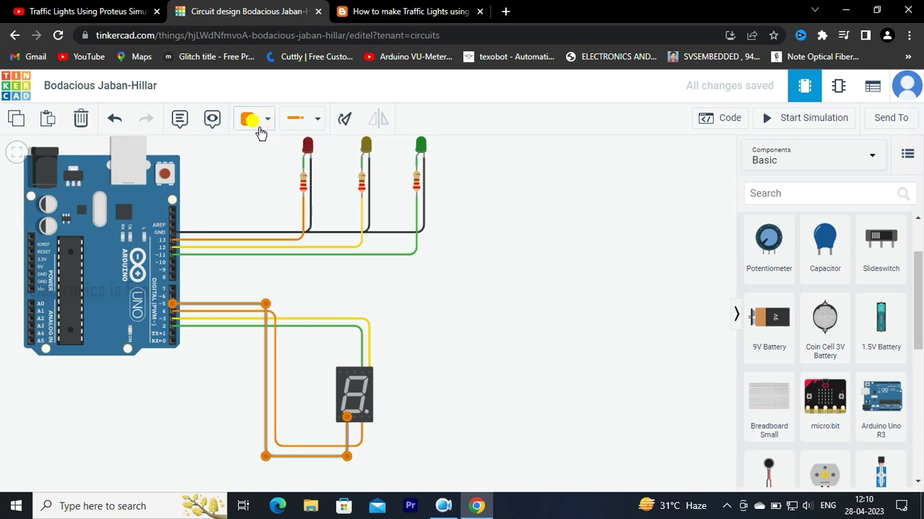
click(262, 130)
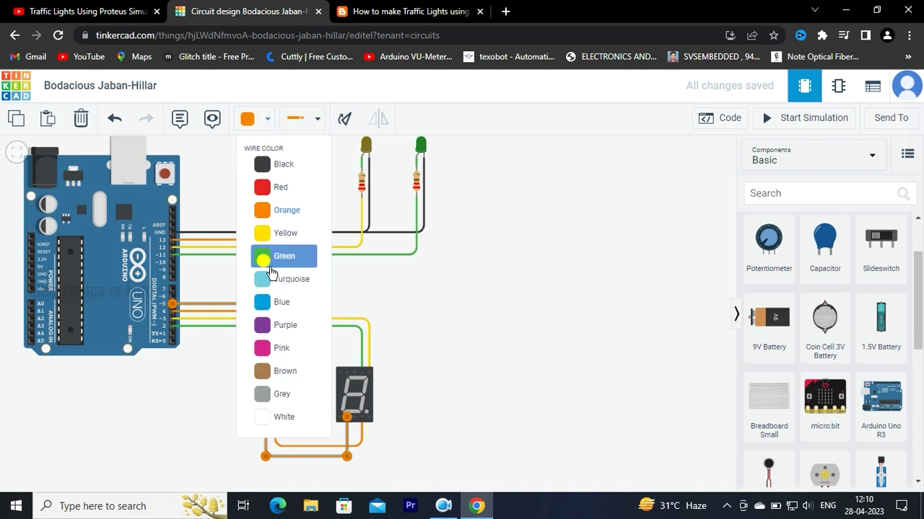
click(268, 278)
click(481, 358)
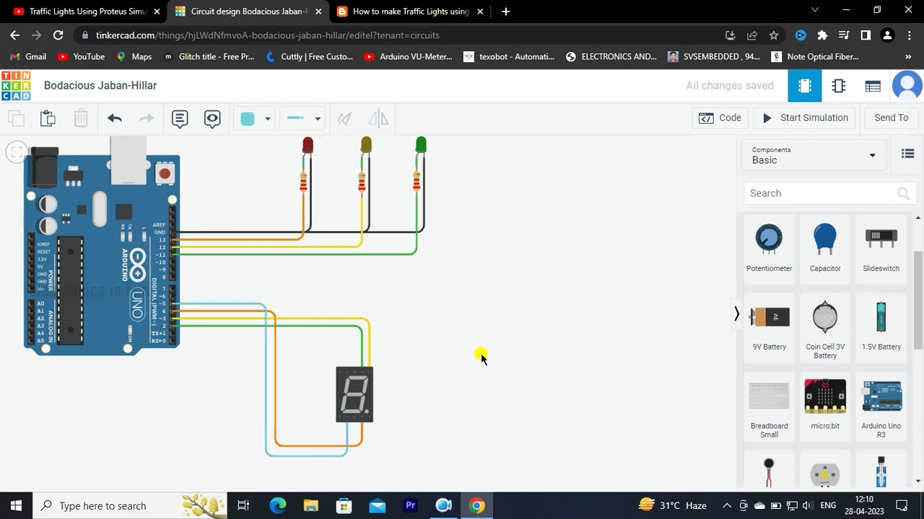
Connect display pin E to Arduino pin 6 with a right-angled purple wire.
click(338, 418)
click(174, 297)
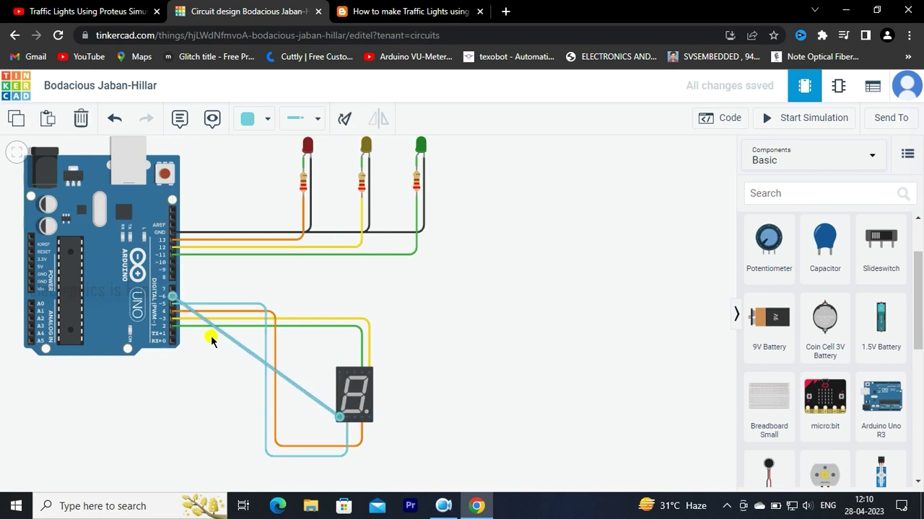
drag(229, 340, 282, 303)
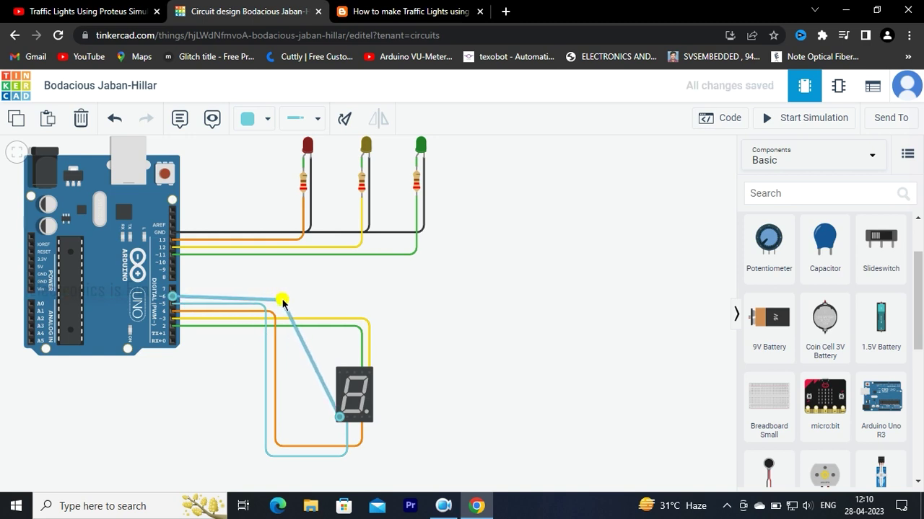
drag(282, 301, 281, 297)
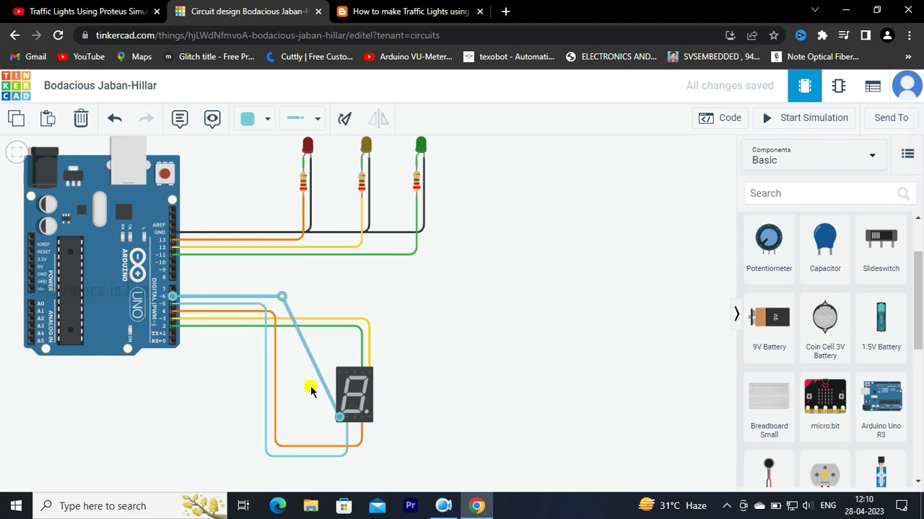
mouse_move(318, 370)
mouse_down()
mouse_move(282, 435)
mouse_move(340, 436)
mouse_up()
click(308, 433)
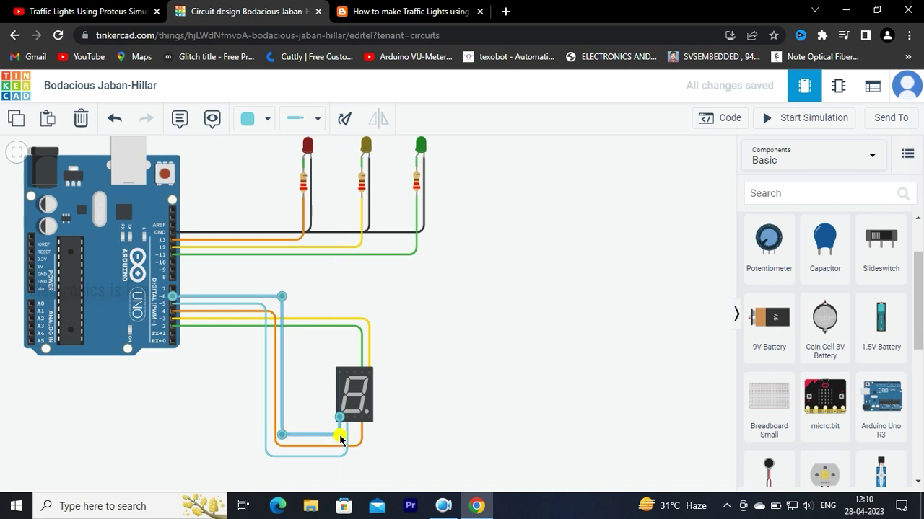
click(261, 120)
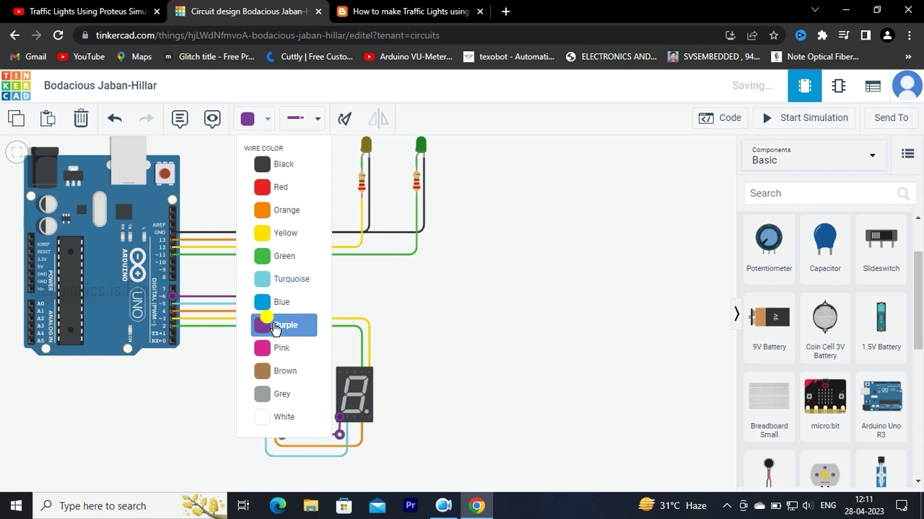
click(274, 325)
click(449, 353)
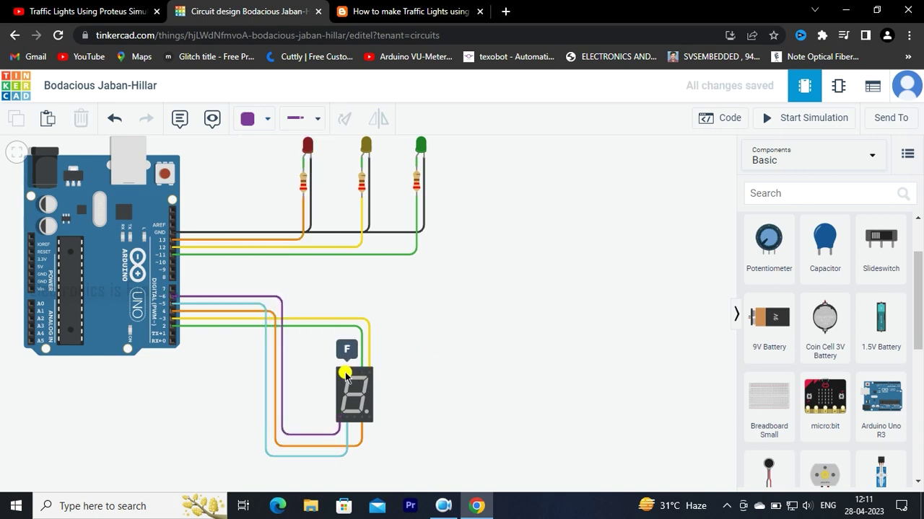
Connect display pin F to Arduino pin 7 with a horizontal bend, choosing pink in the colour list.
click(342, 374)
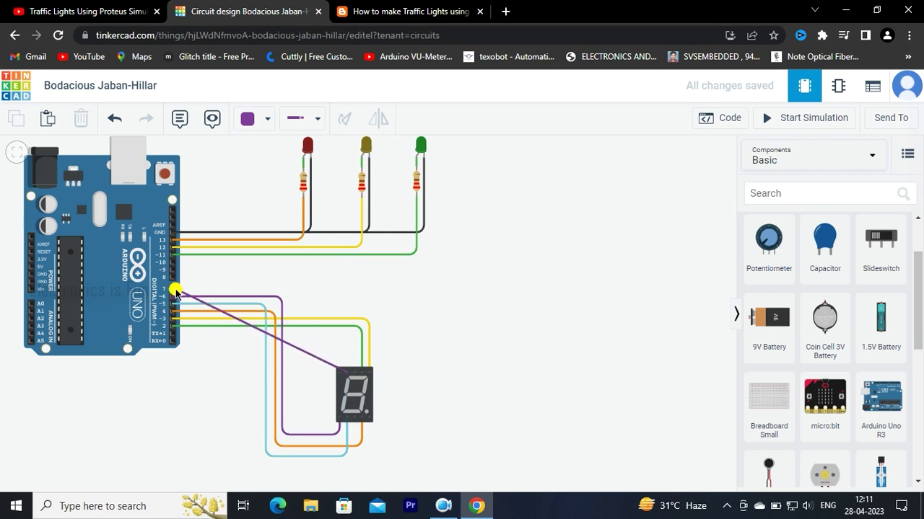
click(175, 291)
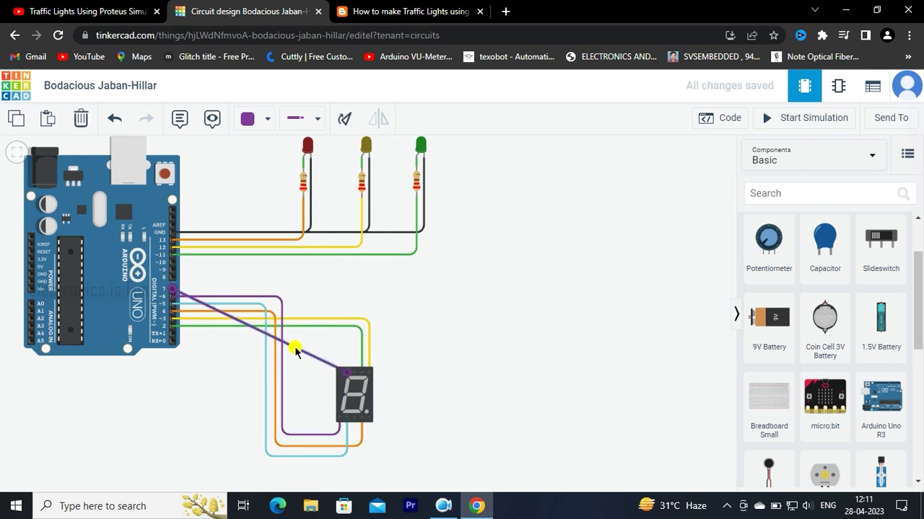
drag(296, 350, 347, 288)
click(389, 304)
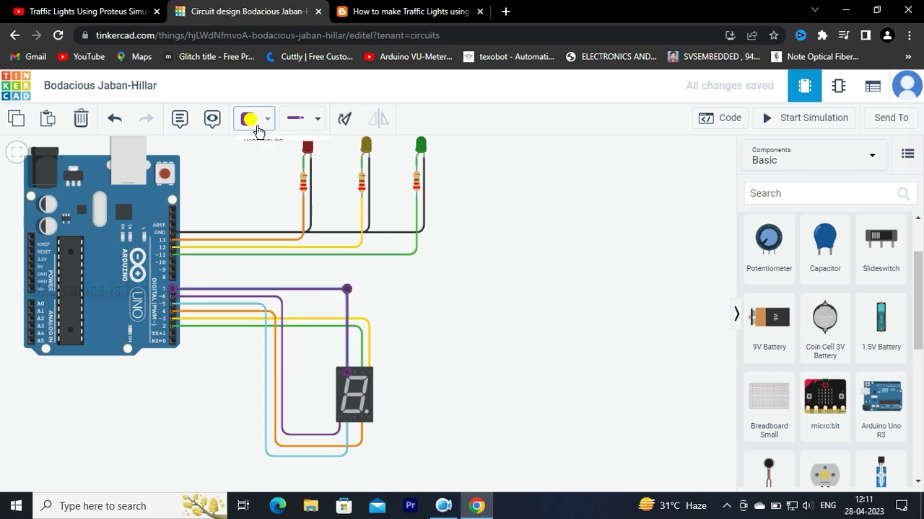
click(259, 128)
click(273, 349)
click(447, 340)
Run a right-angled grey wire from the display's top-left pin to Arduino pin 8.
click(342, 373)
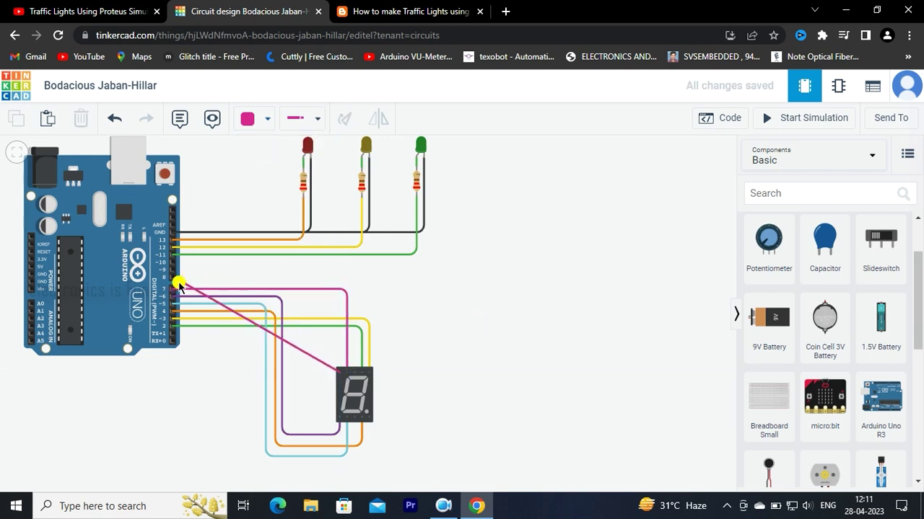
click(174, 279)
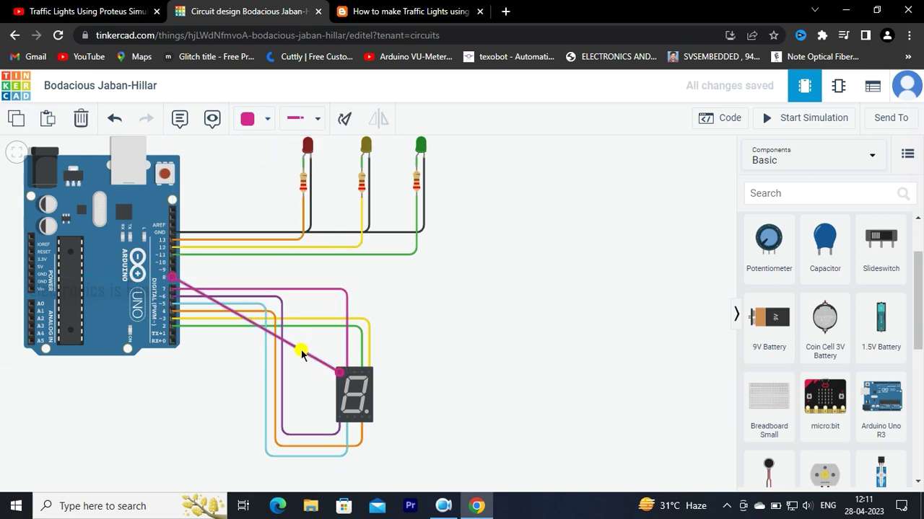
drag(301, 354, 339, 277)
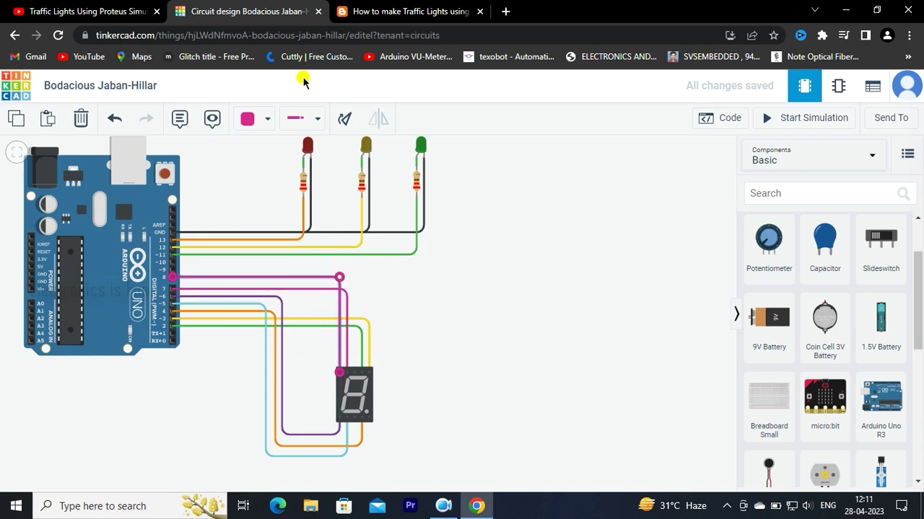
click(254, 117)
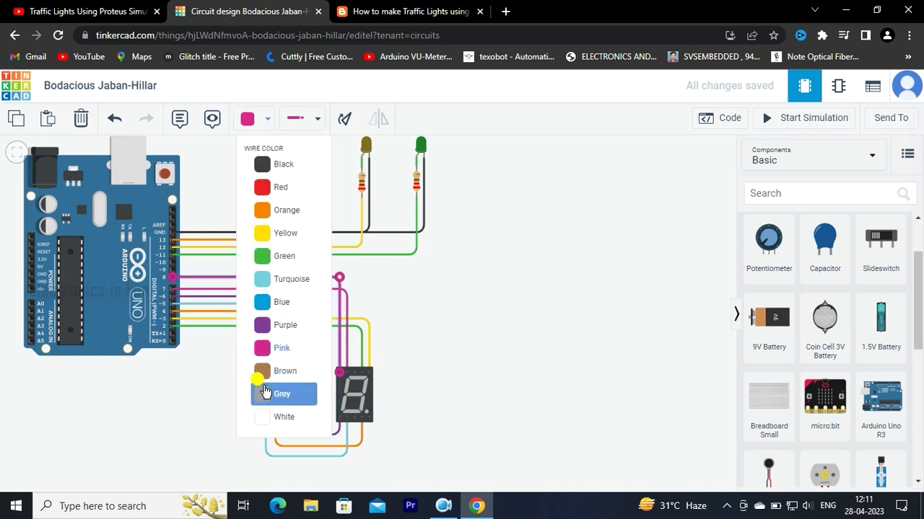
click(265, 394)
click(469, 332)
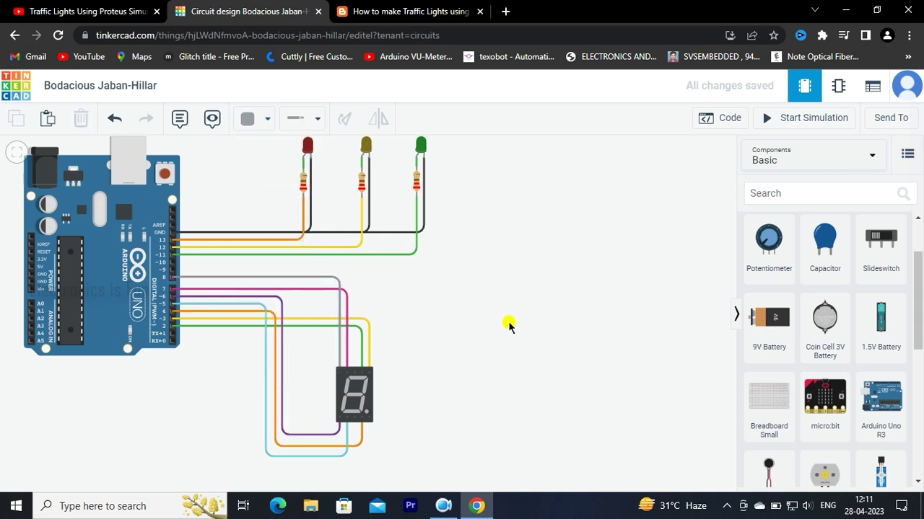
Place a resistor on the display's top terminal and set it to 220 Ω.
scroll(804, 276, up, 1)
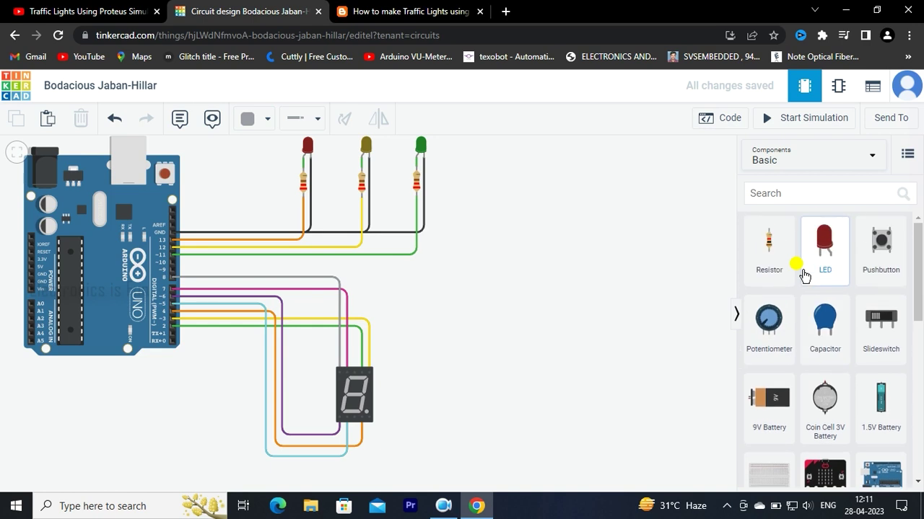
mouse_move(767, 242)
mouse_down()
mouse_move(473, 336)
mouse_move(399, 350)
mouse_move(411, 412)
mouse_move(375, 457)
mouse_move(426, 354)
mouse_move(243, 419)
mouse_move(353, 458)
mouse_move(354, 289)
mouse_move(355, 350)
mouse_up()
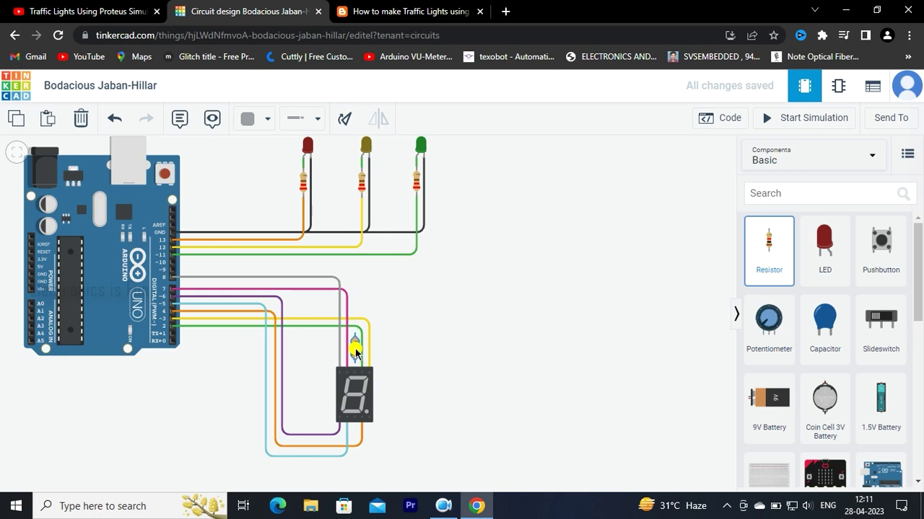
click(623, 203)
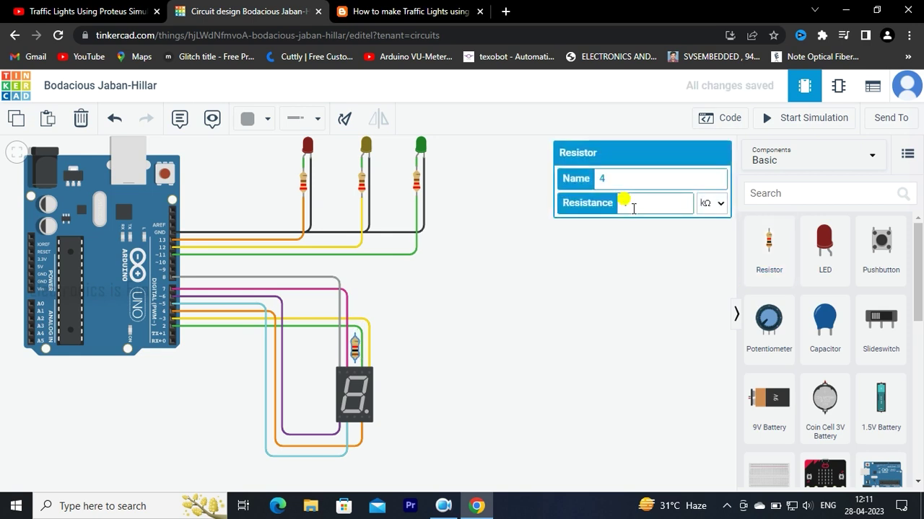
click(713, 202)
click(707, 269)
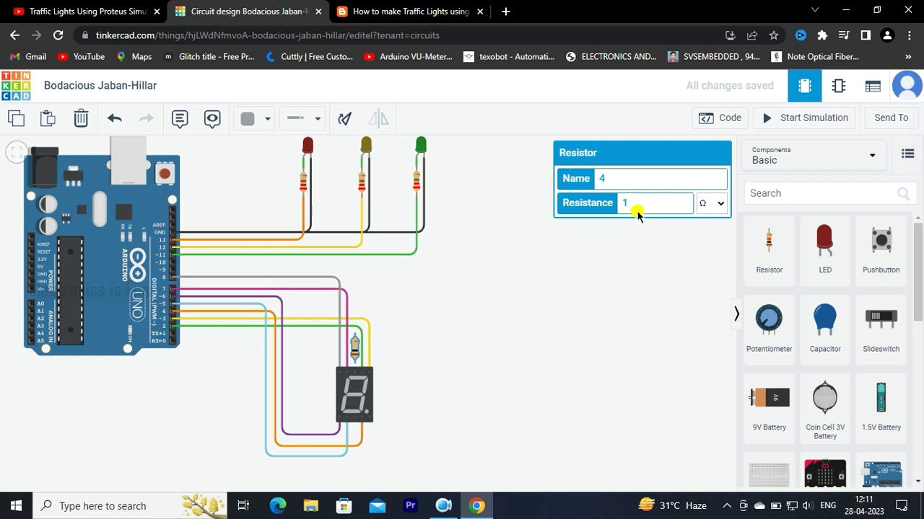
text(20)
click(549, 363)
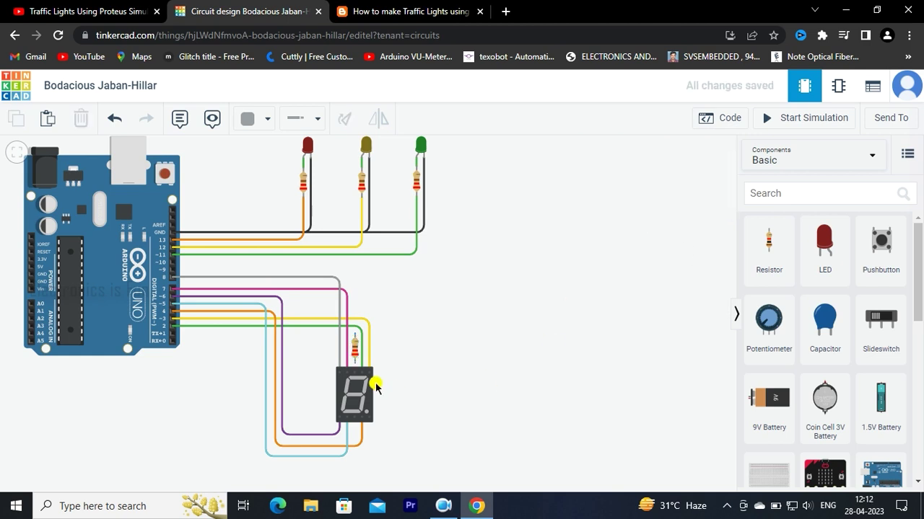
drag(355, 367, 355, 364)
Connect the resistor's Terminal 2 to Arduino GND with a right-angled black wire.
click(33, 285)
key(Escape)
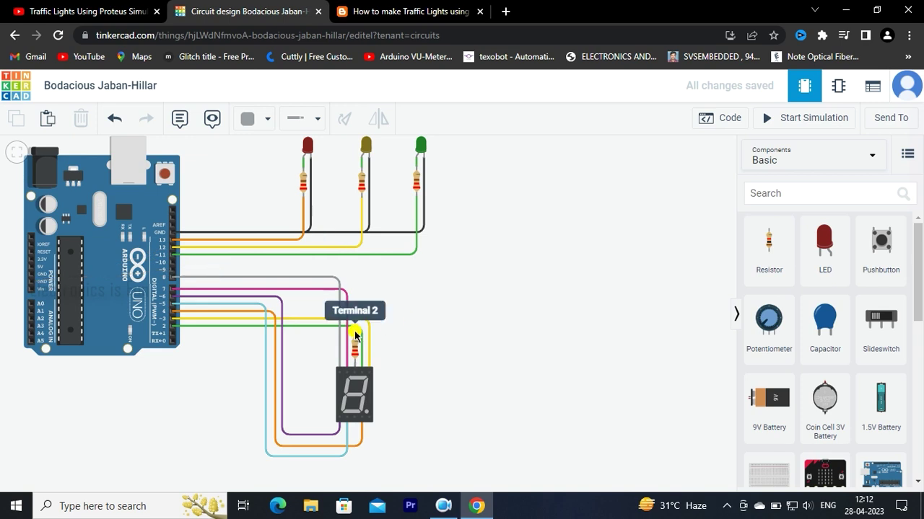
click(355, 334)
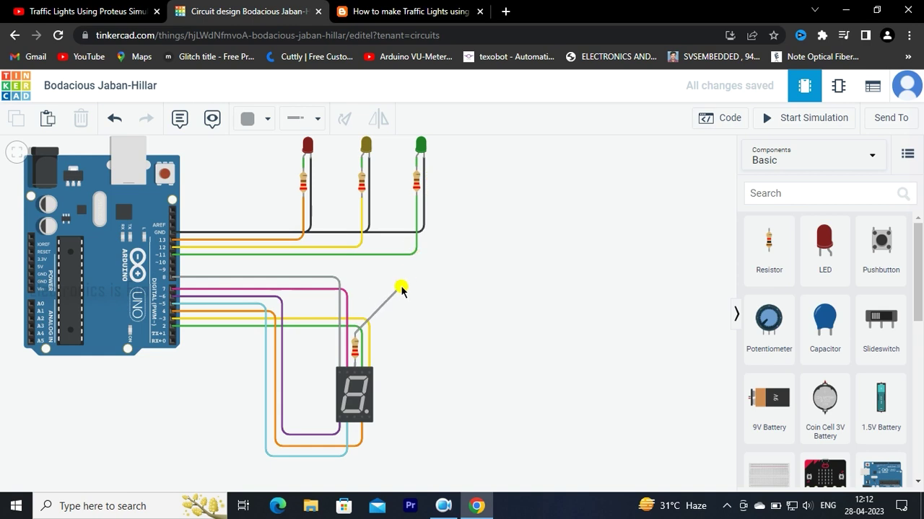
click(173, 234)
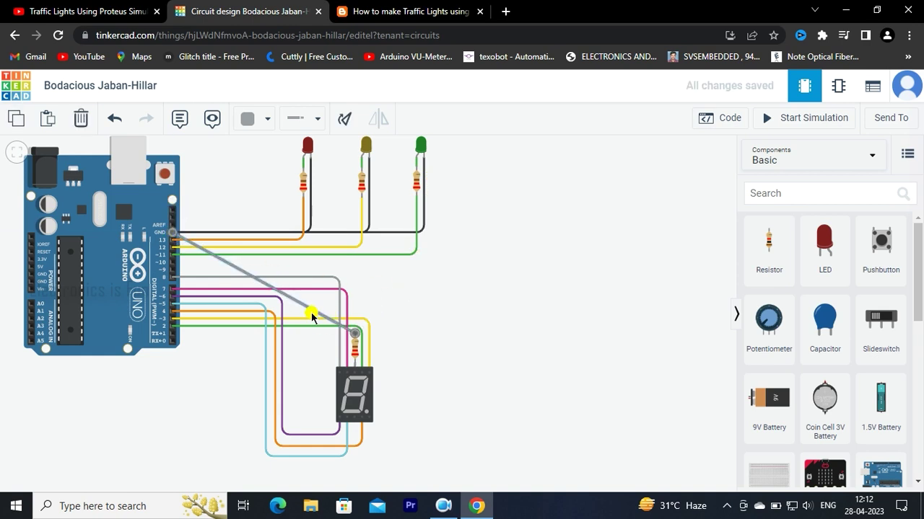
mouse_move(312, 315)
mouse_down()
mouse_move(354, 251)
mouse_move(374, 239)
mouse_move(355, 233)
mouse_up()
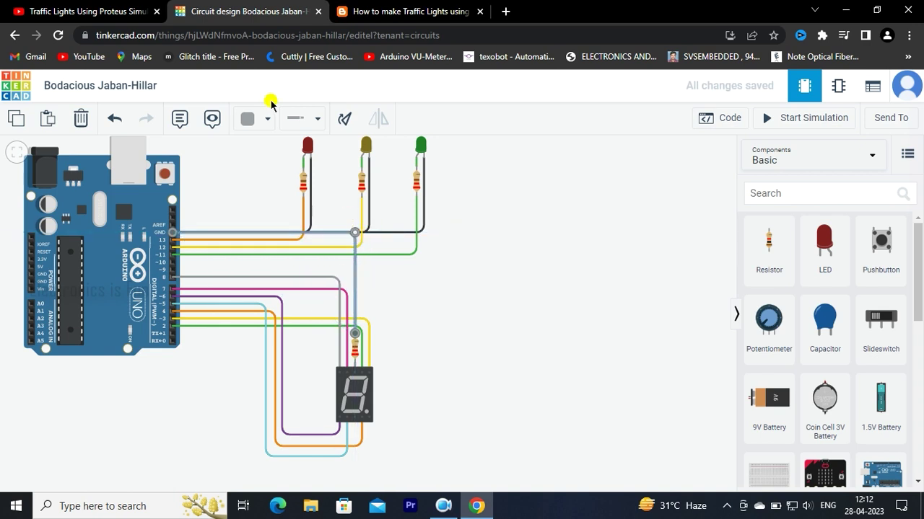
click(264, 118)
click(263, 165)
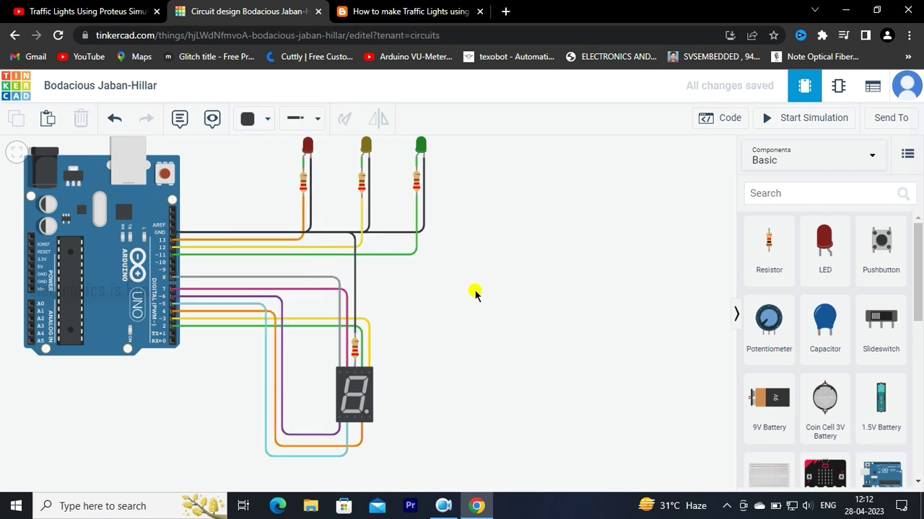
Select the traffic light sketch in the blog post, then go back to the Tinkercad circuit.
click(396, 10)
scroll(300, 274, up, 2)
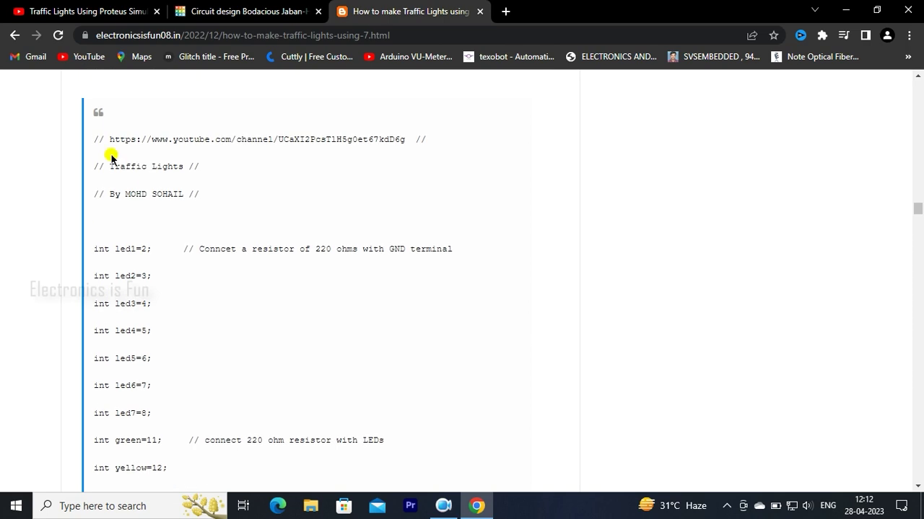
mouse_move(91, 135)
mouse_down()
mouse_move(235, 214)
mouse_move(234, 502)
mouse_move(223, 478)
mouse_move(221, 308)
mouse_move(152, 214)
mouse_move(107, 209)
mouse_up()
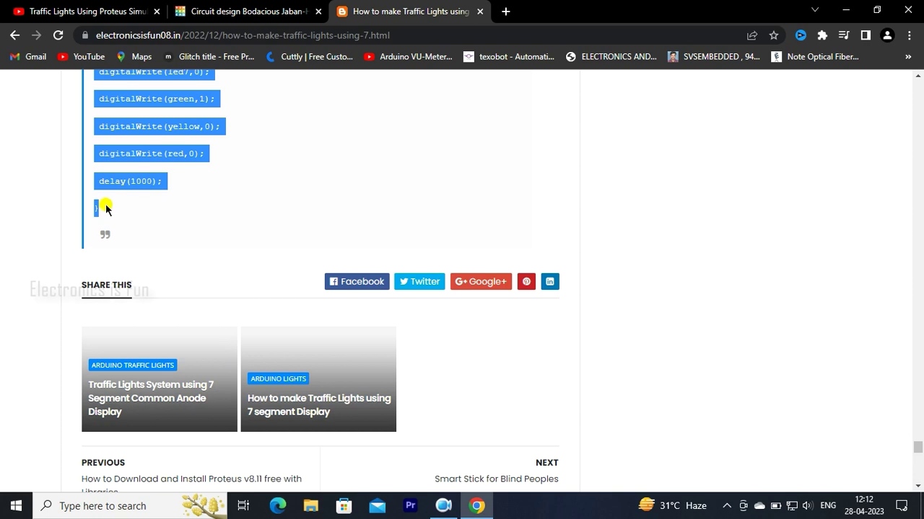
click(221, 10)
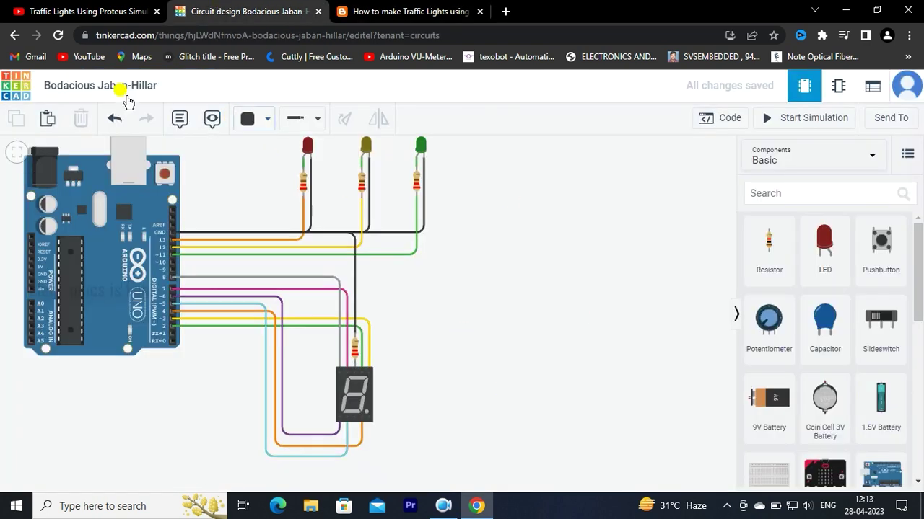
Rename the project to 'Traffic lights with 7 segment'.
click(105, 84)
text(Traffic lights with 7)
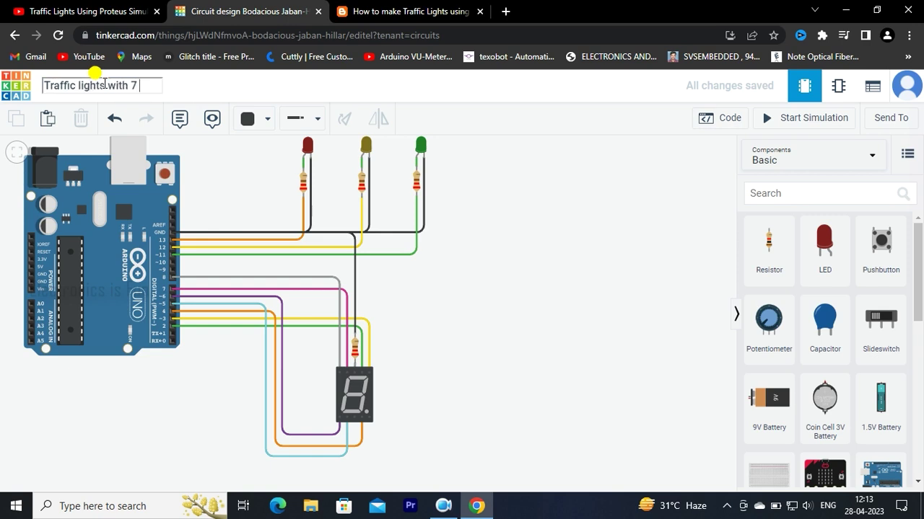
text(gment)
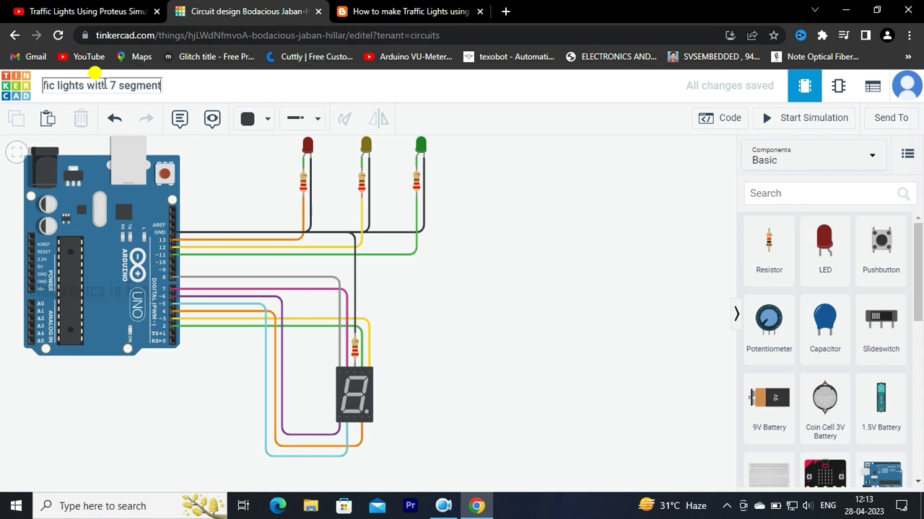
click(498, 238)
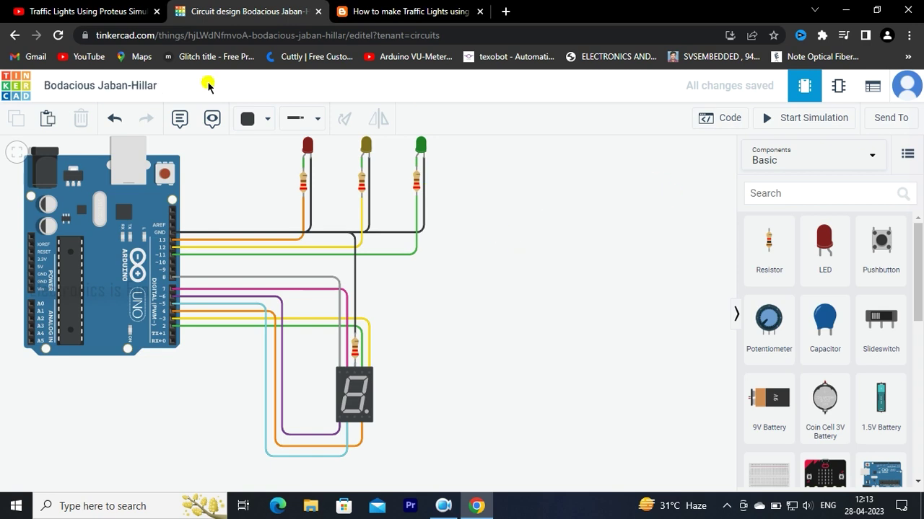
click(119, 85)
click(295, 88)
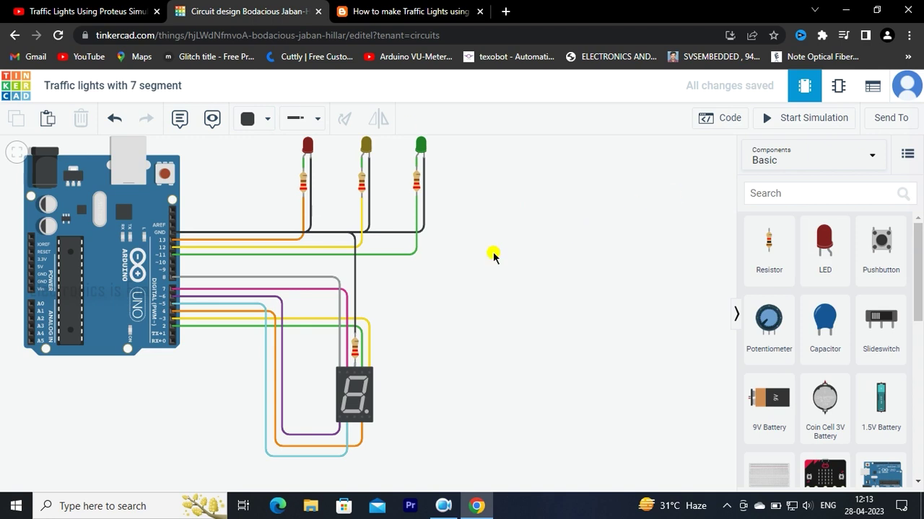
right_drag(492, 257, 508, 279)
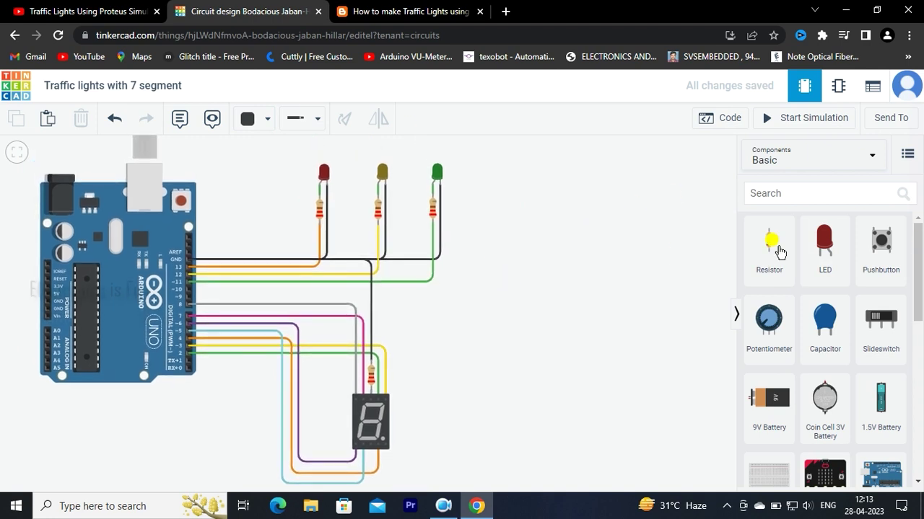
Switch the Arduino code editor to Text mode and delete all the default code.
click(722, 118)
click(675, 150)
click(546, 194)
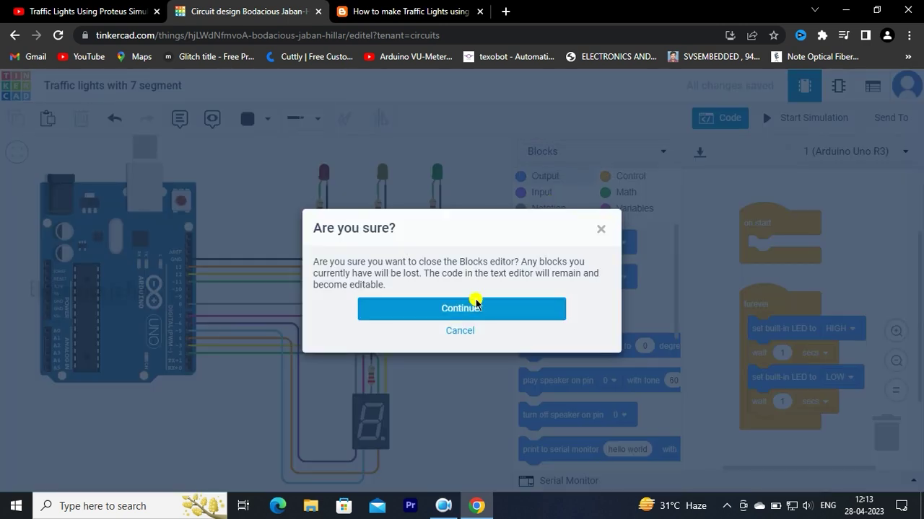
click(455, 308)
key(ctrl+a)
key(BackSpace)
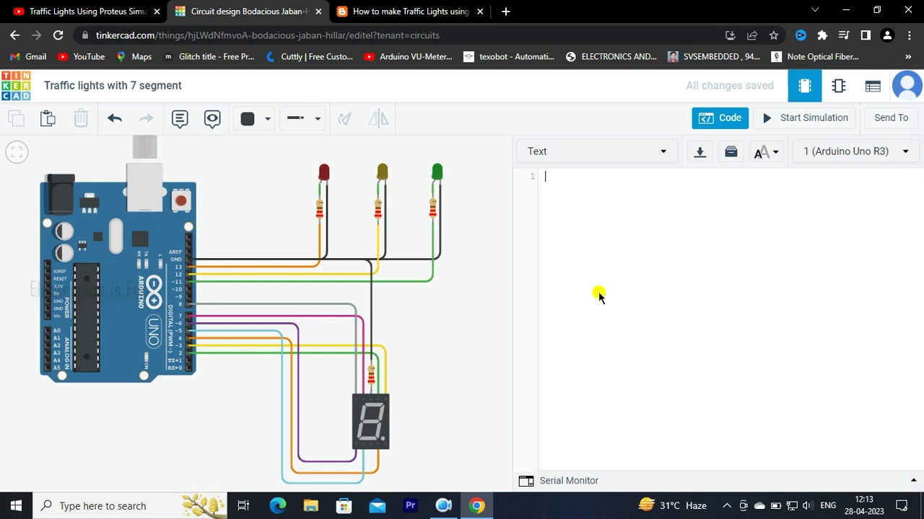
Paste the blog's traffic light program into the editor and start the simulation.
right_click(559, 191)
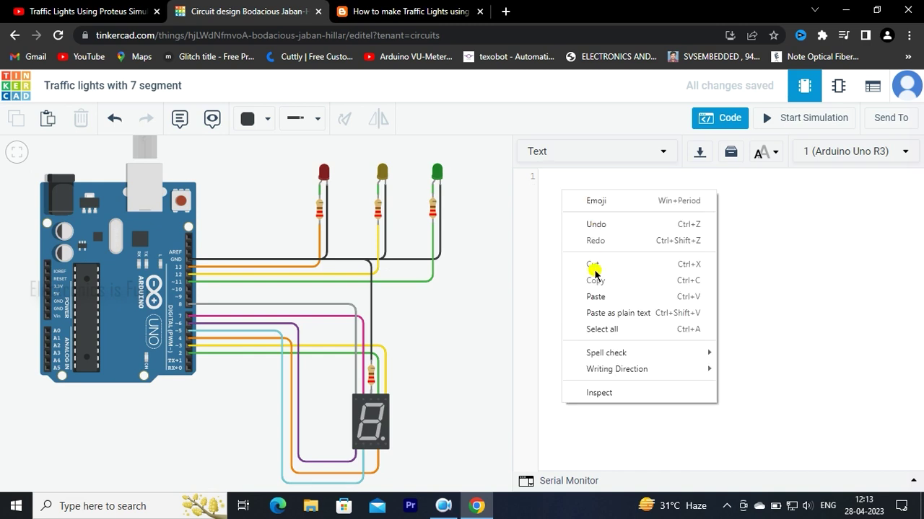
click(593, 297)
scroll(585, 283, up, 5)
scroll(593, 291, up, 3)
scroll(593, 292, up, 15)
scroll(593, 294, up, 15)
scroll(593, 298, up, 15)
scroll(593, 301, up, 15)
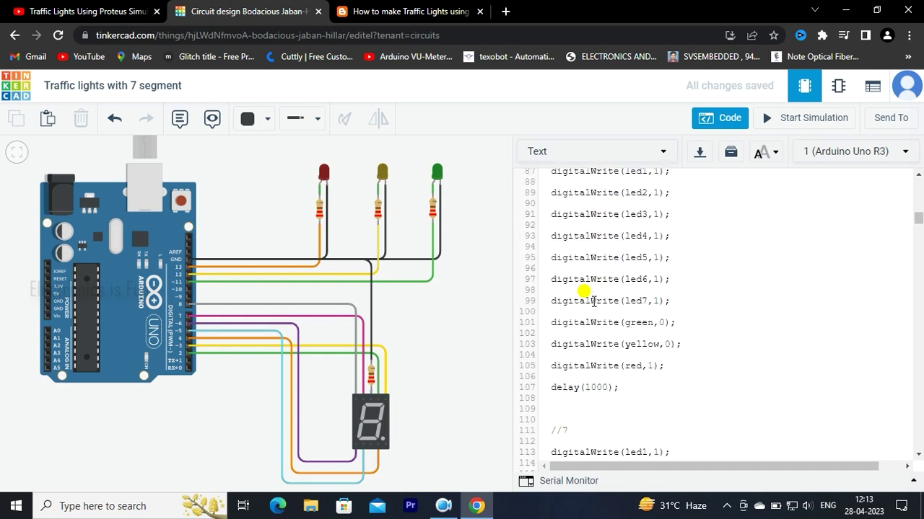
scroll(585, 292, up, 15)
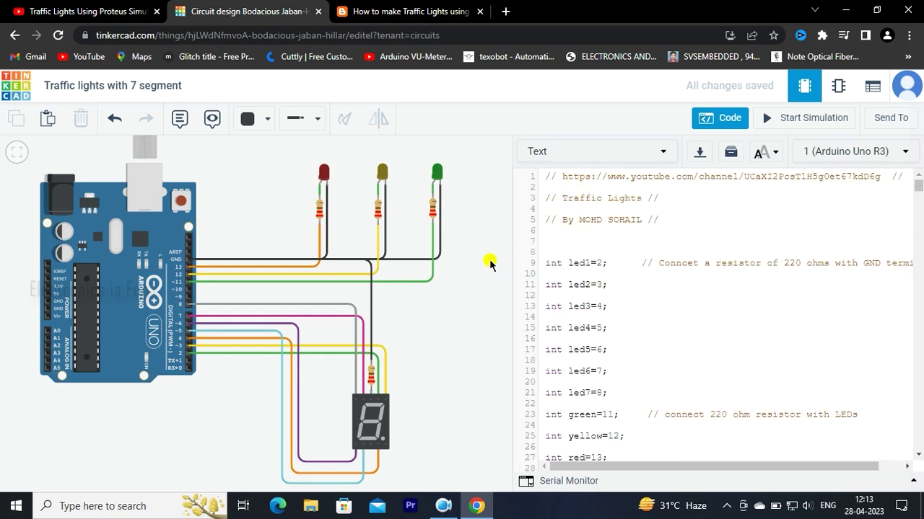
click(719, 118)
click(770, 120)
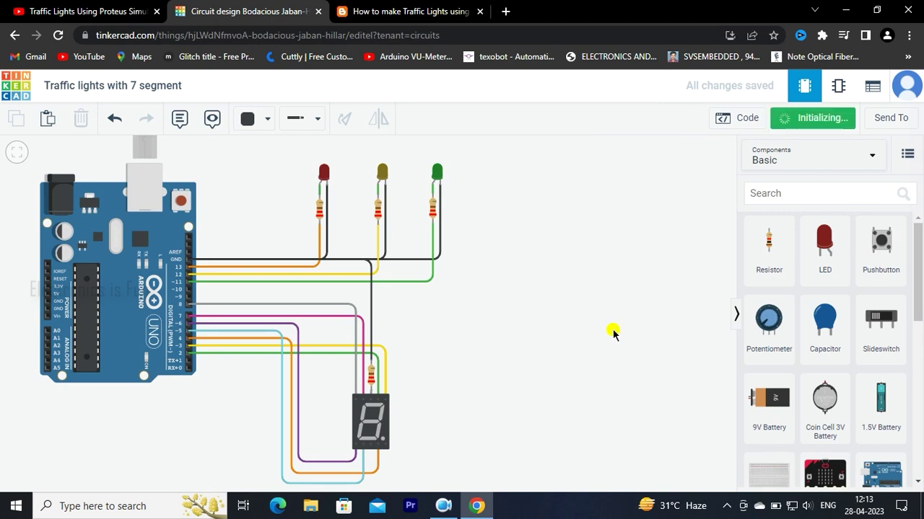
Pan the canvas to watch the traffic LEDs cycle and the 7-segment display count down.
drag(479, 357, 473, 351)
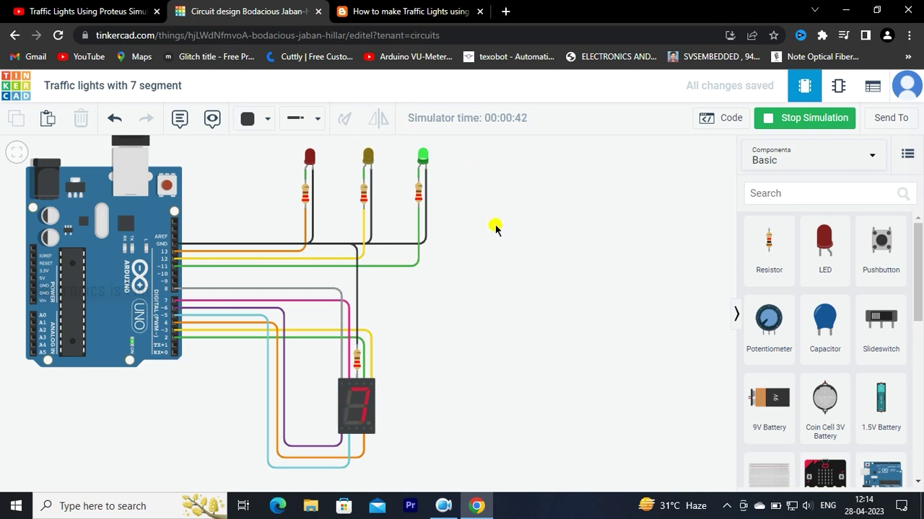
drag(522, 395, 610, 402)
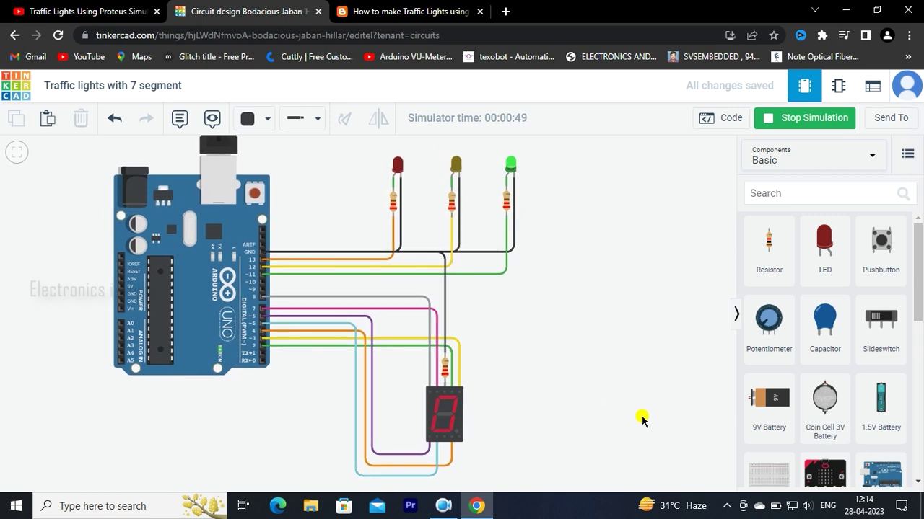